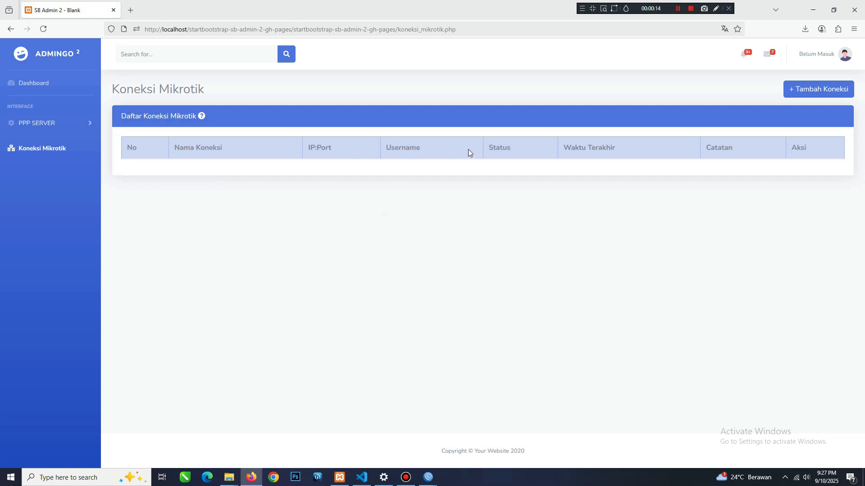
# Start a new Mikrotik connection and name it Backup PPPOE.
pyautogui.click(813, 93)
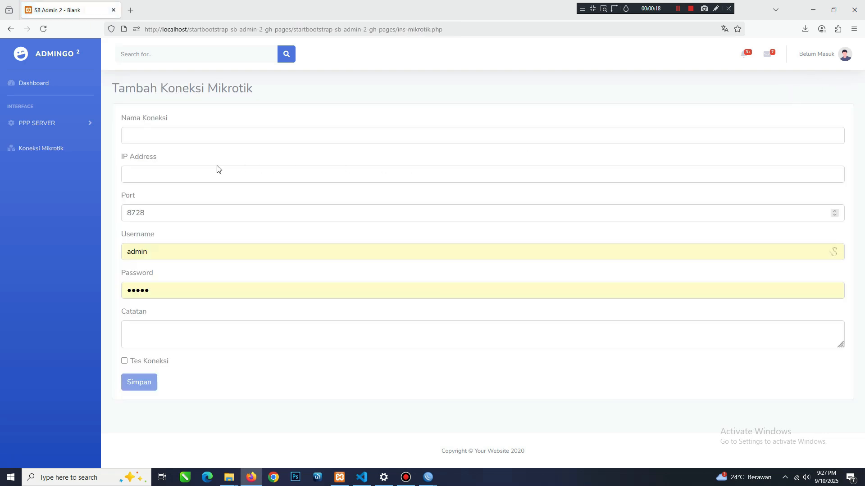
pyautogui.click(149, 138)
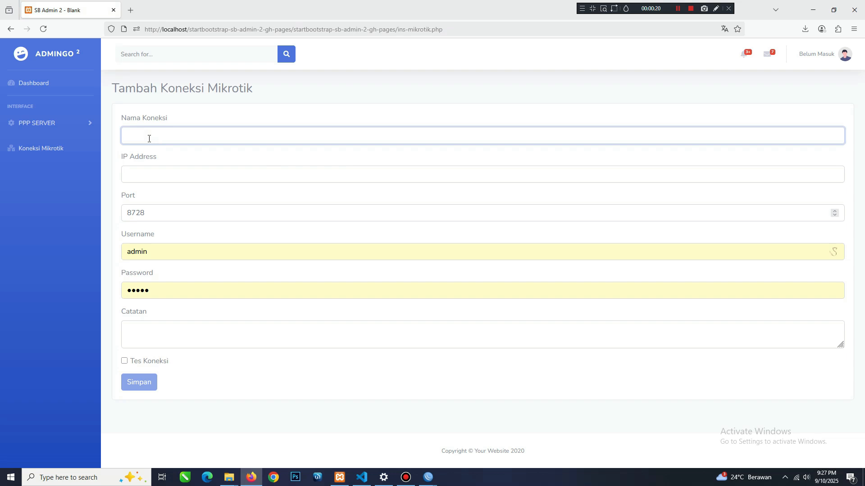
pyautogui.write('Bac')
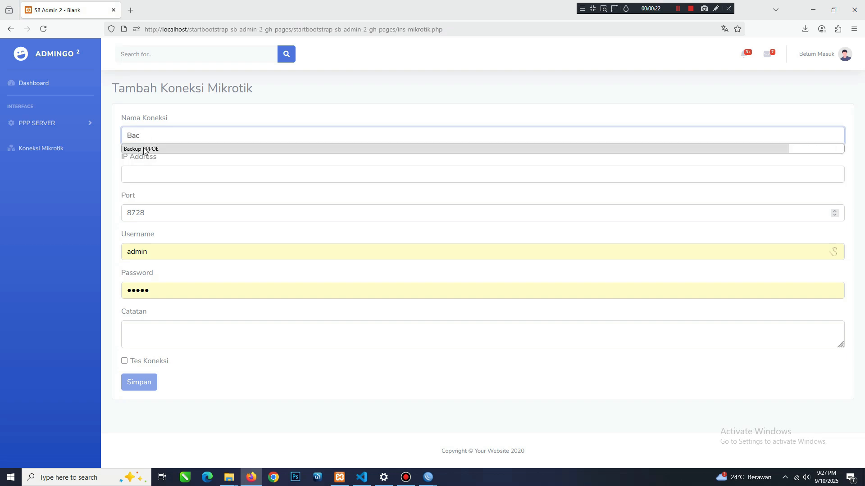
pyautogui.click(143, 148)
pyautogui.click(144, 170)
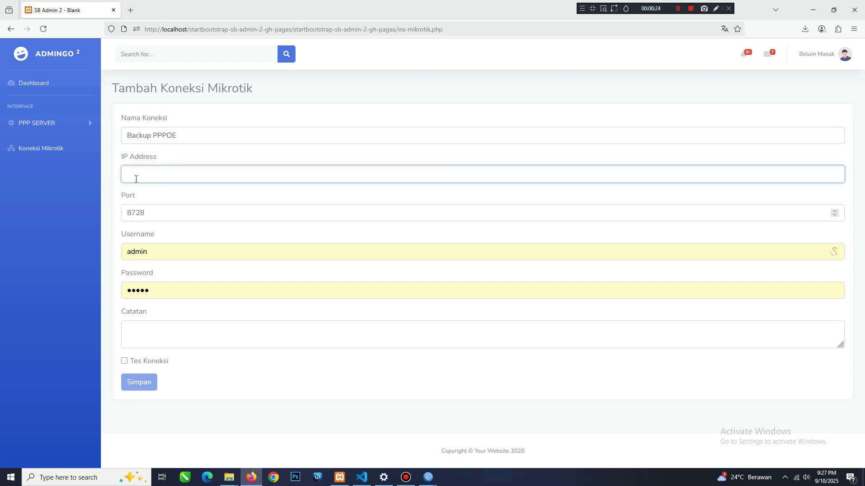
# Look up the router's session address in WinBox, dismissing the error there, and enter 192.168.144.1 as the new connection's IP address in Firefox.
pyautogui.click(428, 477)
pyautogui.click(483, 448)
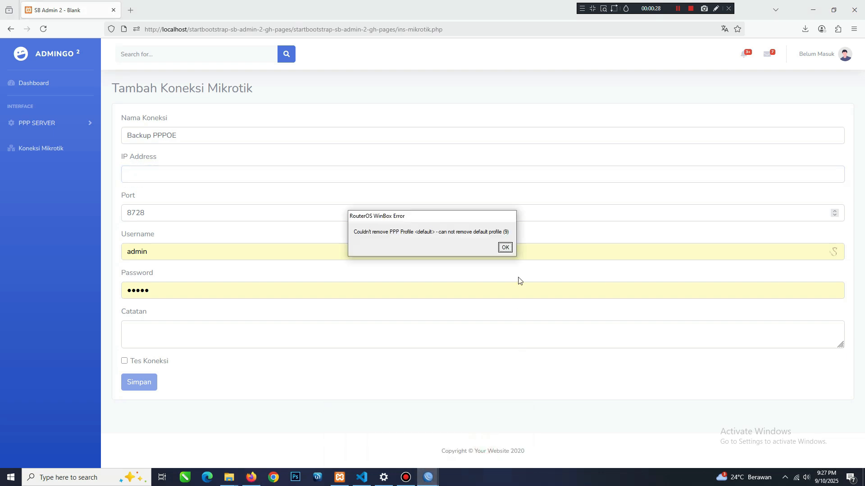
pyautogui.click(505, 248)
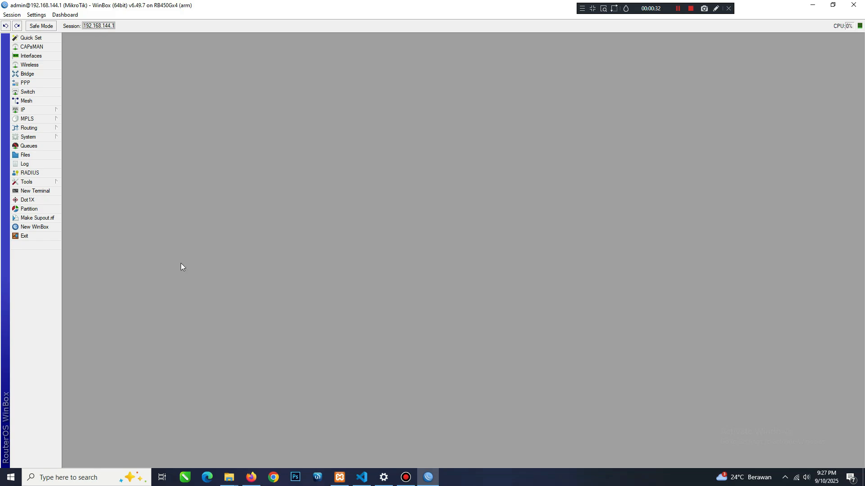
pyautogui.click(252, 477)
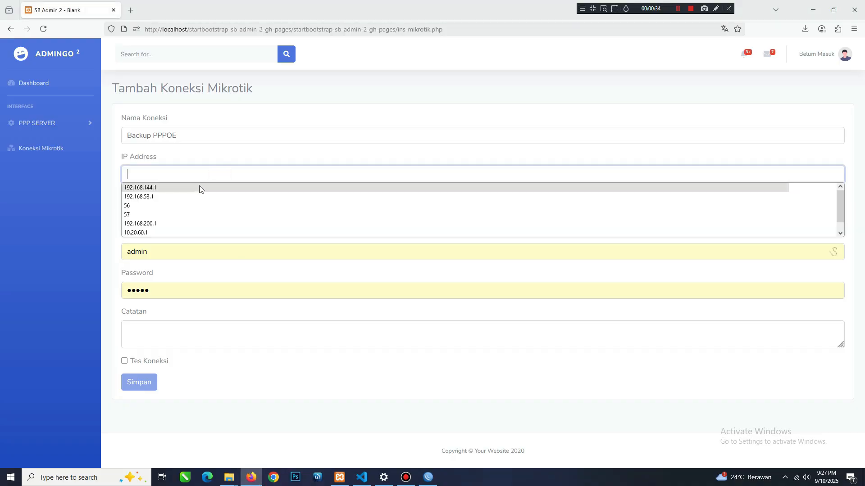
pyautogui.click(199, 187)
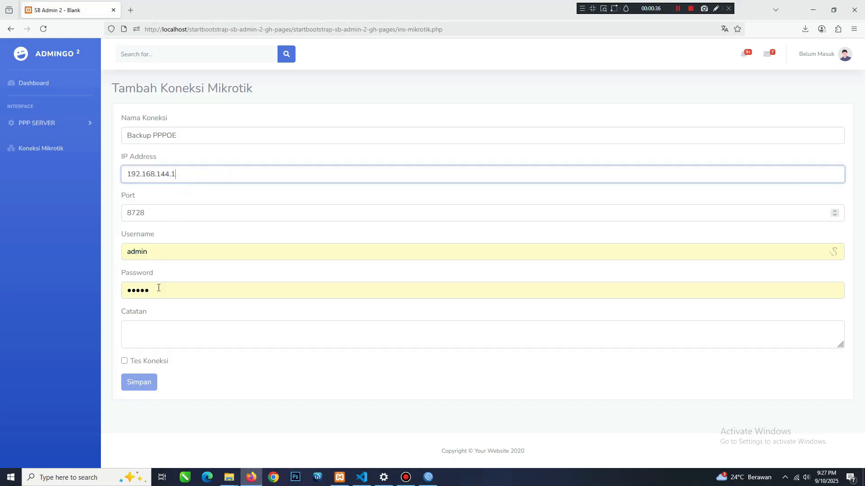
# Clear the prefilled connection password, run the connection test to the router, and read its result.
pyautogui.moveTo(158, 289); pyautogui.dragTo(121, 288)
pyautogui.press('BackSpace')
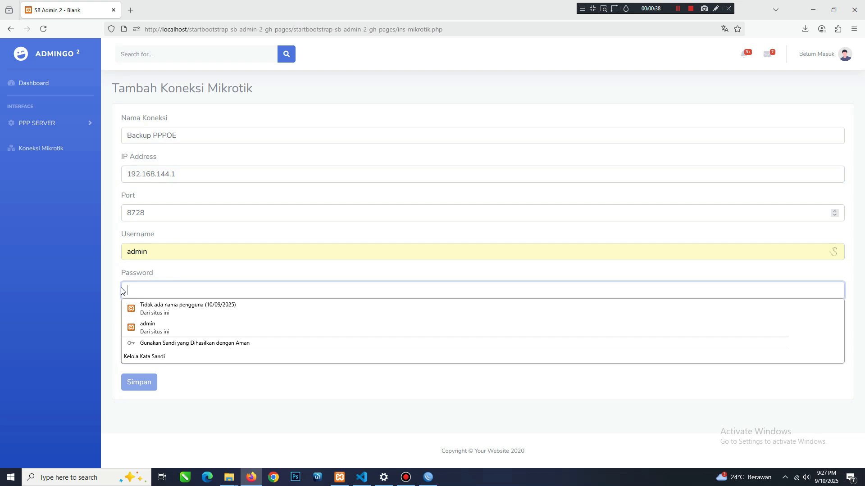
pyautogui.click(105, 318)
pyautogui.click(142, 361)
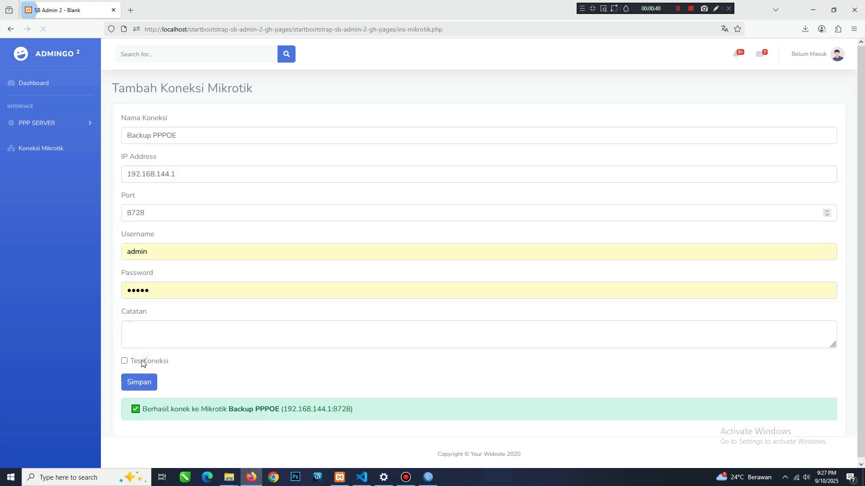
pyautogui.moveTo(144, 411); pyautogui.dragTo(358, 411)
pyautogui.click(359, 411)
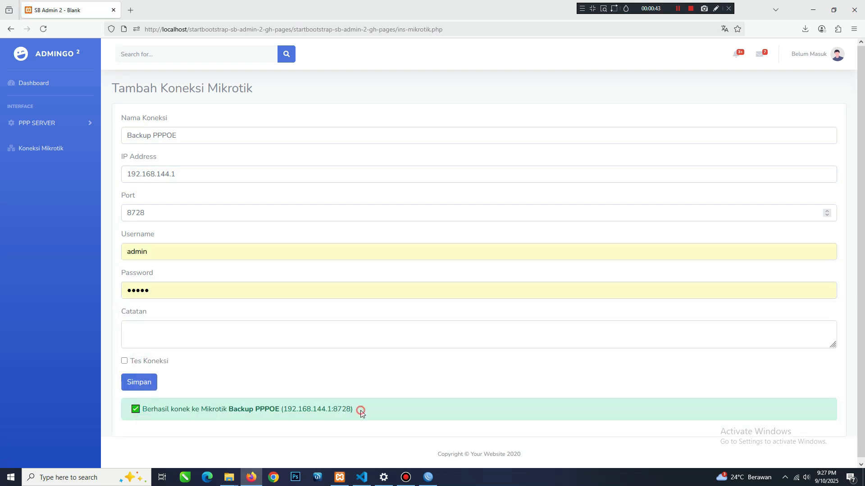
# Save the connection with an empty password and the note "Backup Mikrotik PPPOE", acknowledging the confirmation.
pyautogui.doubleClick(174, 290)
pyautogui.press('BackSpace')
pyautogui.click(110, 318)
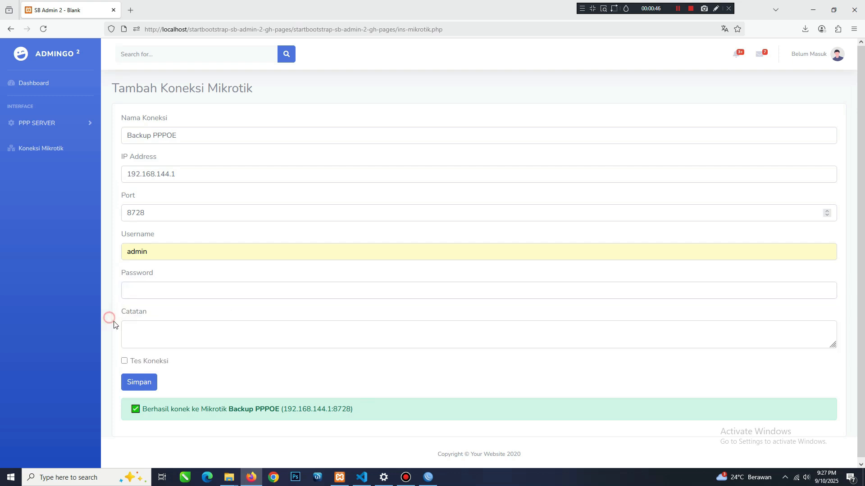
pyautogui.click(146, 338)
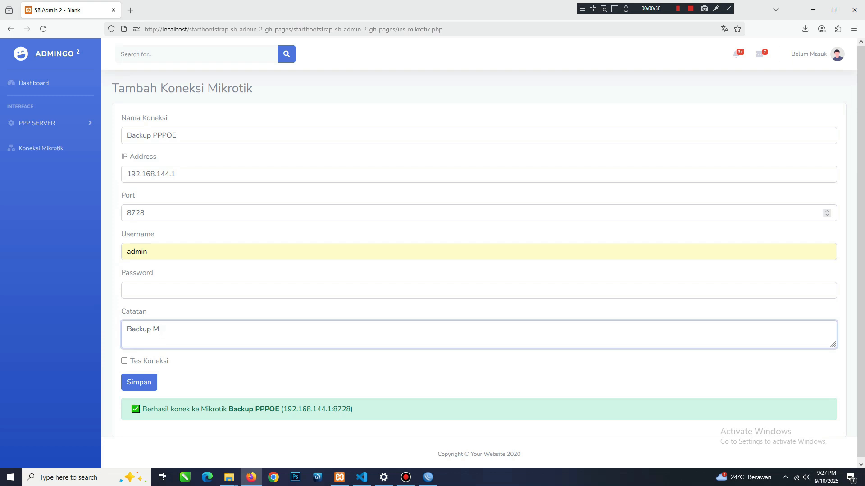
pyautogui.write('Backup Mikrotik PPPOE')
pyautogui.click(135, 381)
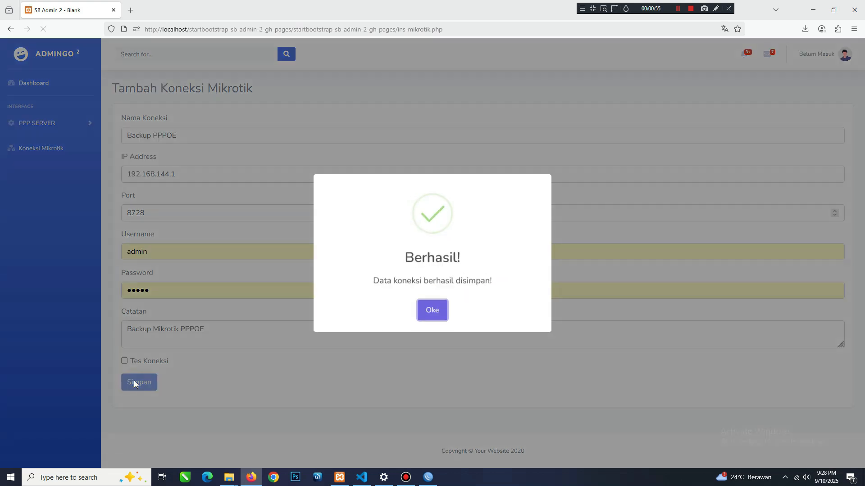
pyautogui.click(439, 309)
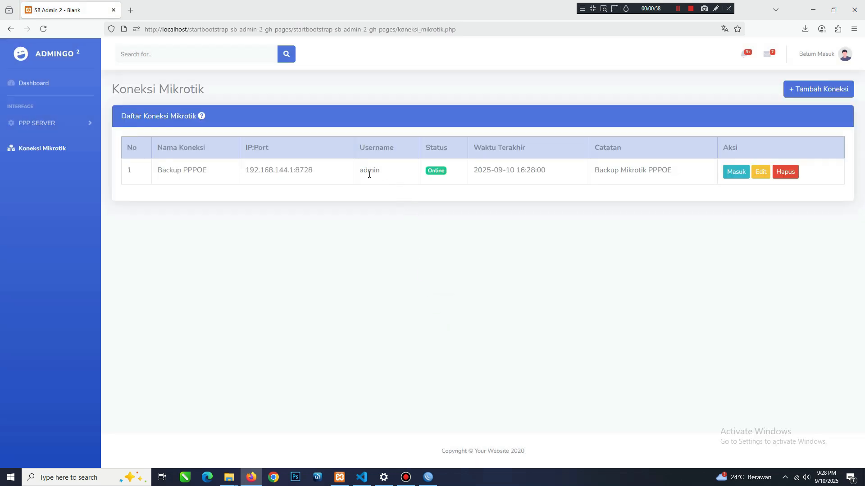
# Log in to the saved Backup PPPOE connection and expand the PPP SERVER section.
pyautogui.moveTo(367, 173); pyautogui.dragTo(377, 172)
pyautogui.click(725, 174)
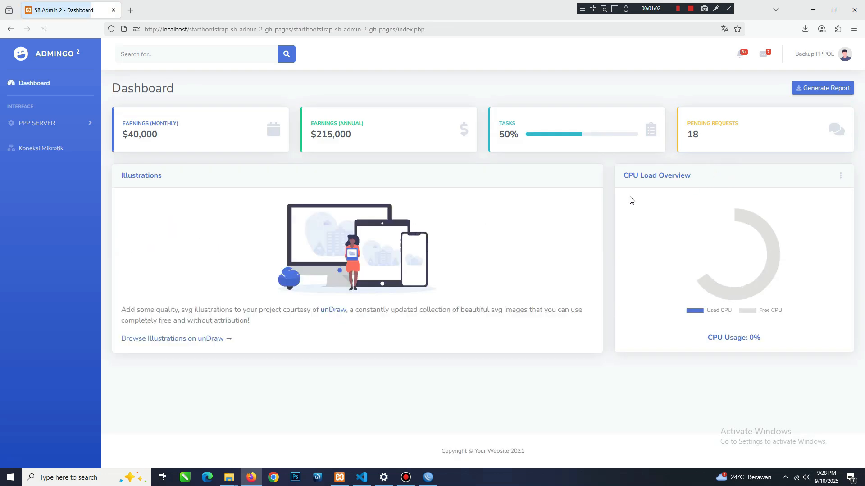
pyautogui.click(68, 126)
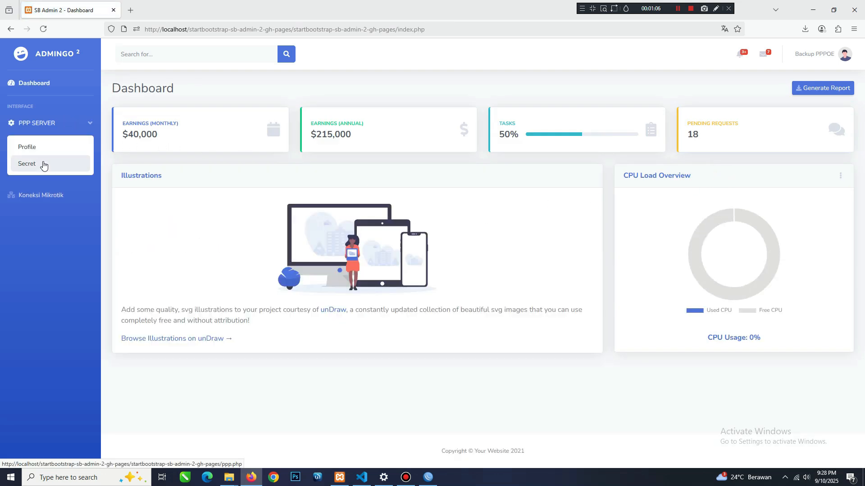
# Switch to WinBox and check the router's PPP secrets and profiles lists.
pyautogui.click(428, 477)
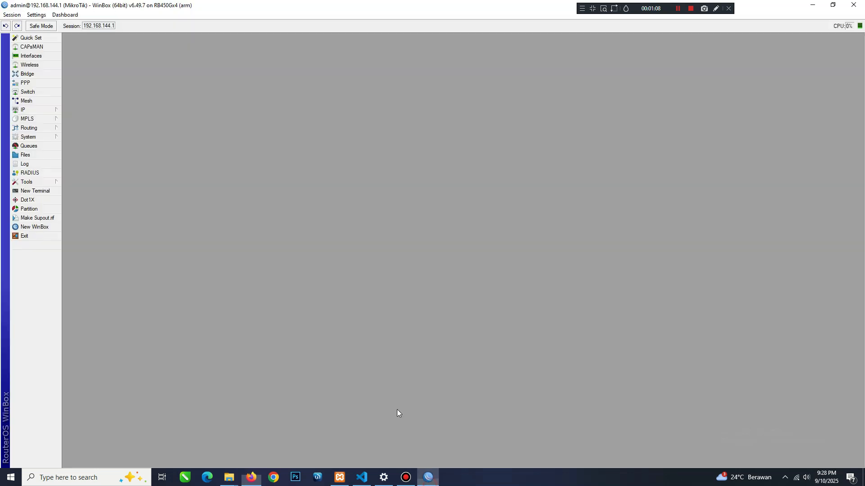
pyautogui.click(50, 83)
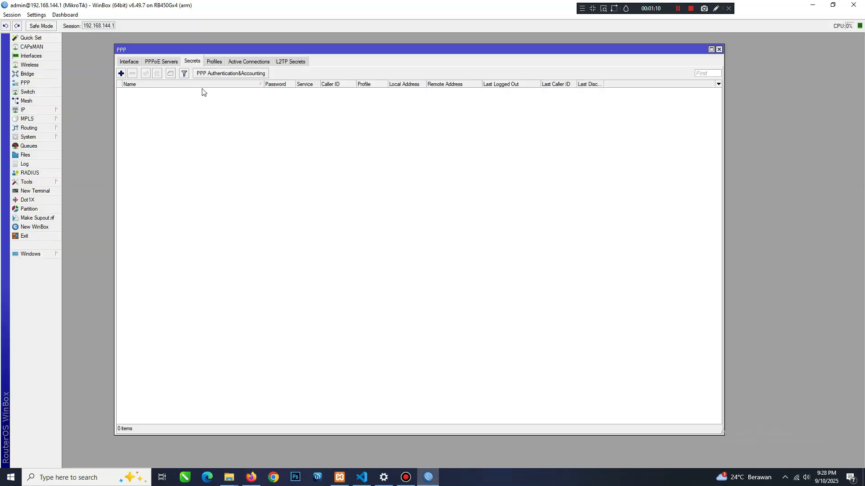
pyautogui.click(213, 62)
pyautogui.click(197, 62)
pyautogui.click(208, 64)
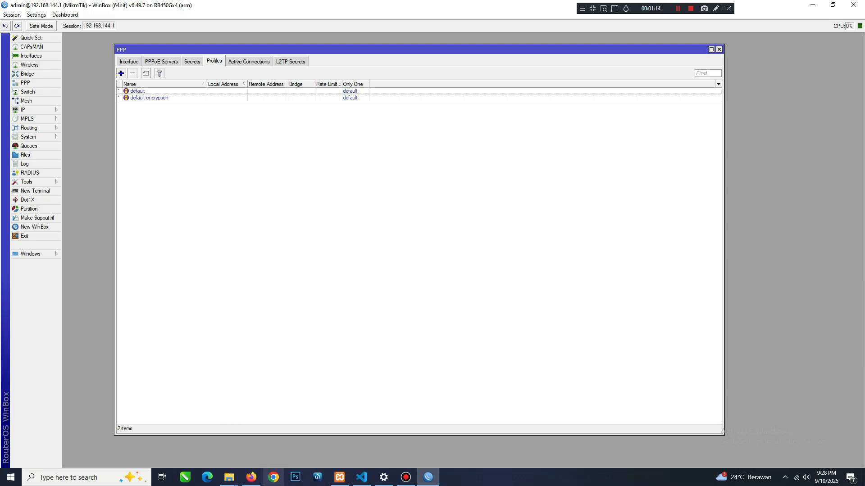
# Return to Firefox, open the PPP Profile page, dismiss the DataTables warning, and read the notice about unsynchronised profiles.
pyautogui.click(251, 477)
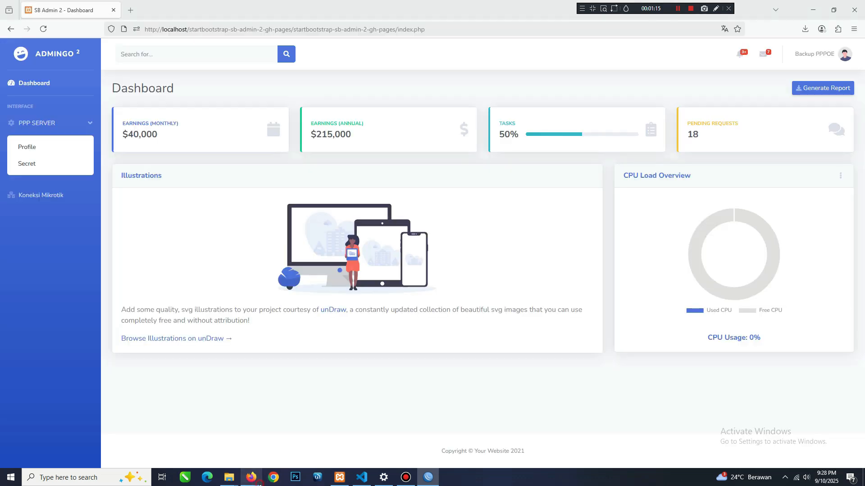
pyautogui.click(43, 146)
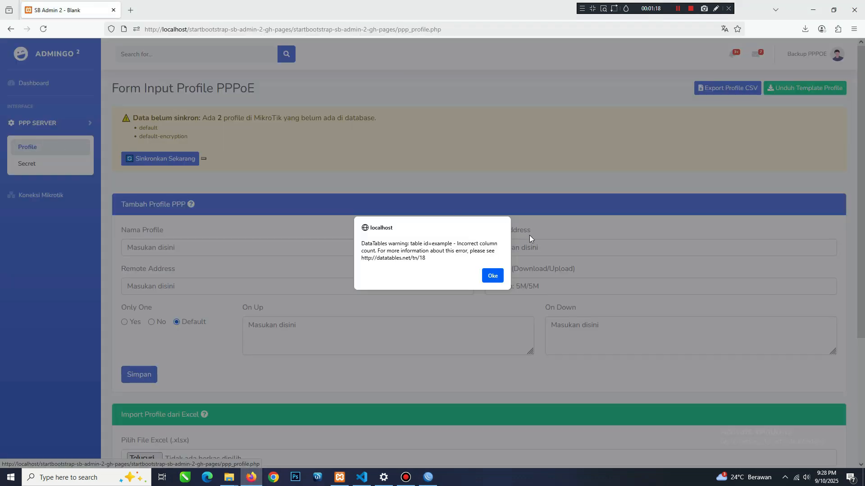
pyautogui.click(493, 276)
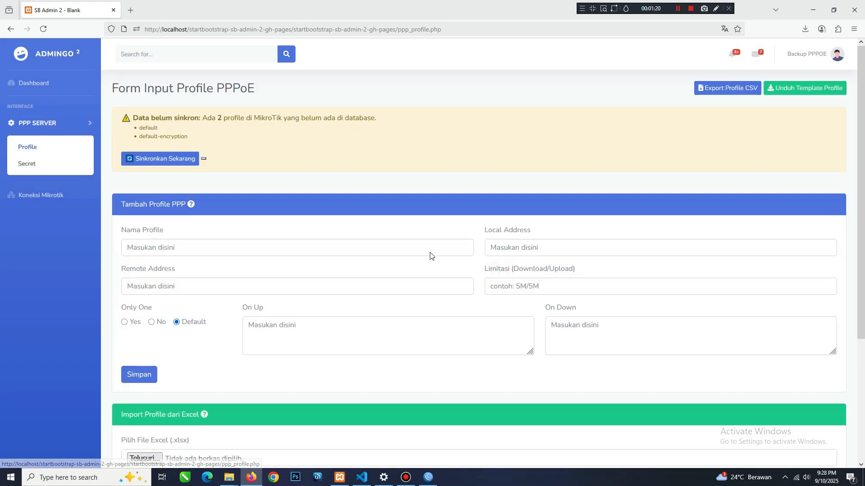
pyautogui.moveTo(134, 118); pyautogui.dragTo(385, 146)
pyautogui.click(384, 145)
# Compare the PPP profiles in WinBox with the unsynchronised profiles named on the web page.
pyautogui.click(428, 477)
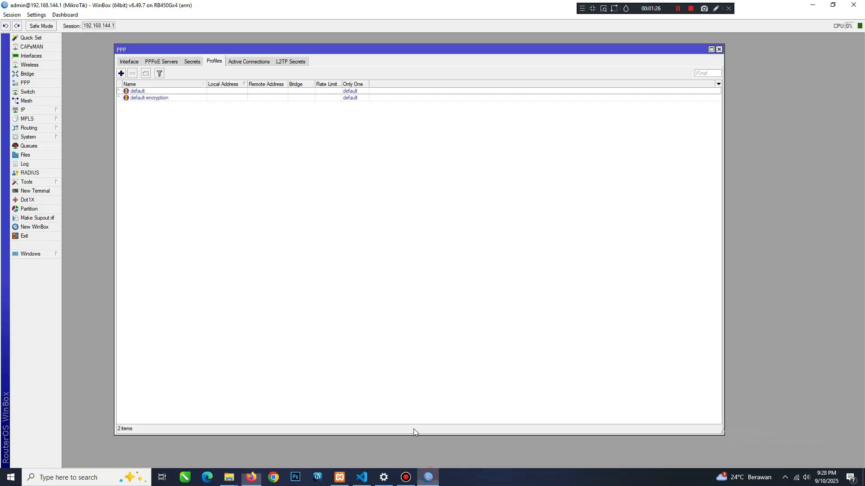
pyautogui.click(151, 92)
pyautogui.click(156, 97)
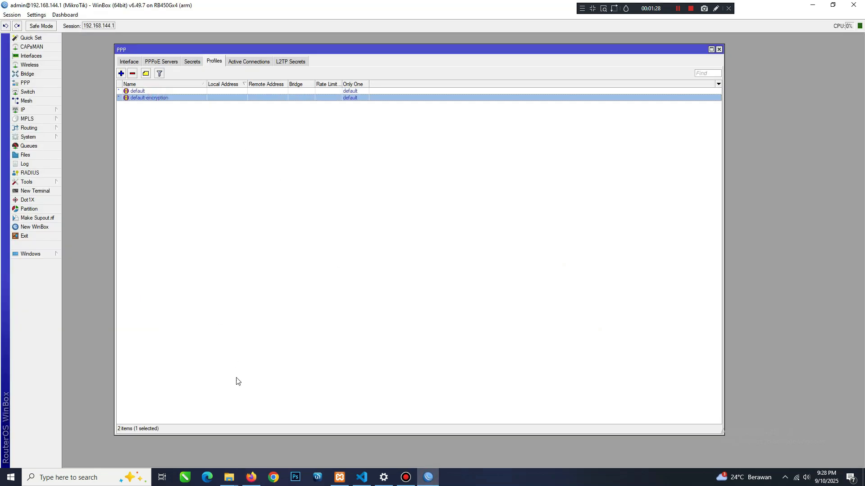
pyautogui.click(252, 478)
pyautogui.click(153, 134)
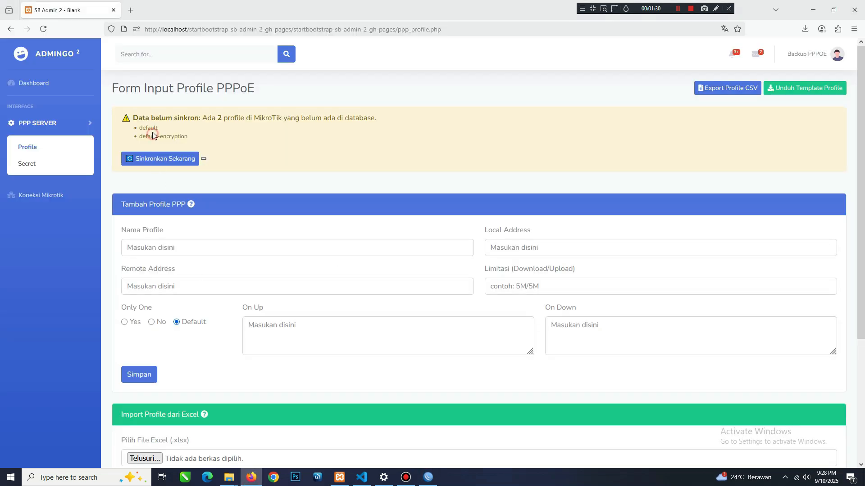
pyautogui.click(152, 127)
# Synchronise the router's PPP profiles with the database and check the PPP profile list before and after.
pyautogui.scroll(-4, 250, 264)
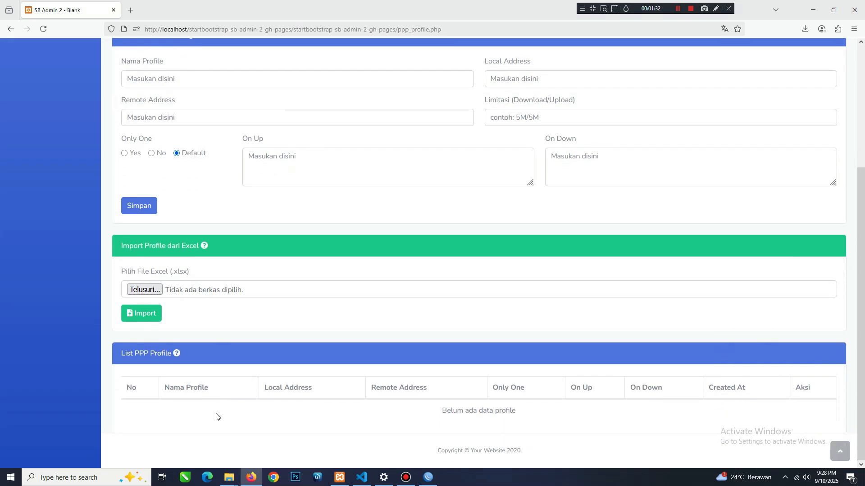
pyautogui.scroll(4, 208, 395)
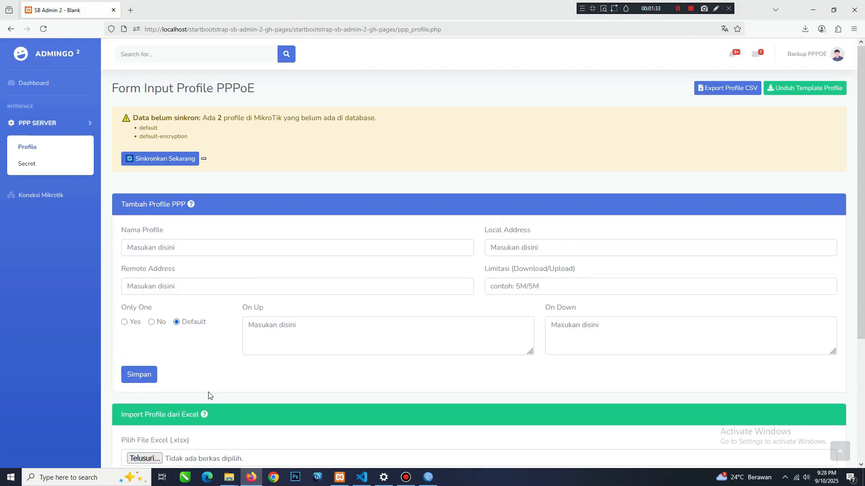
pyautogui.click(171, 159)
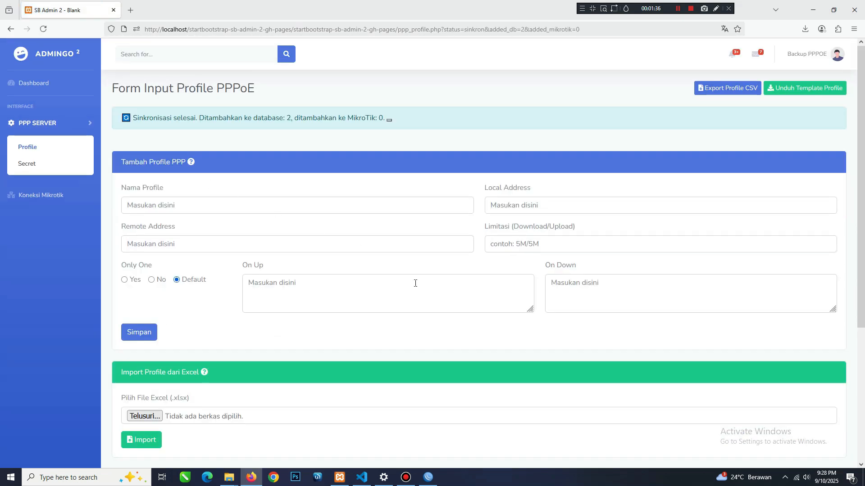
pyautogui.scroll(-5, 414, 284)
pyautogui.moveTo(164, 363); pyautogui.dragTo(215, 367)
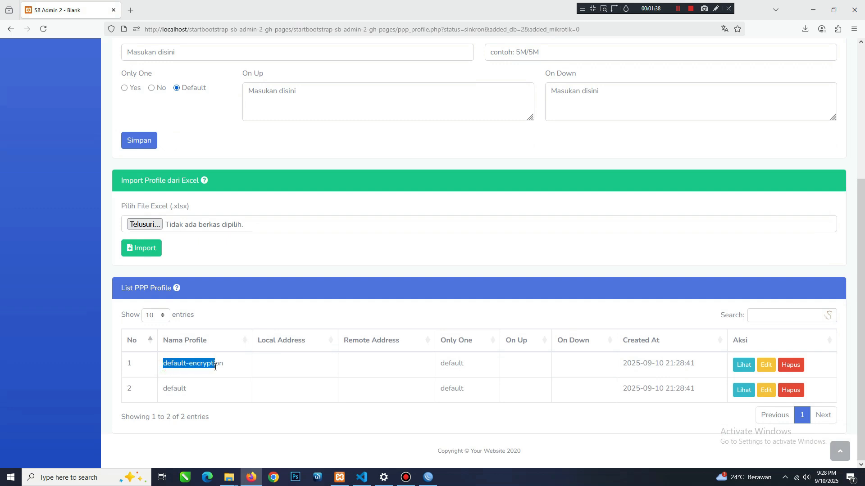
pyautogui.scroll(4, 215, 367)
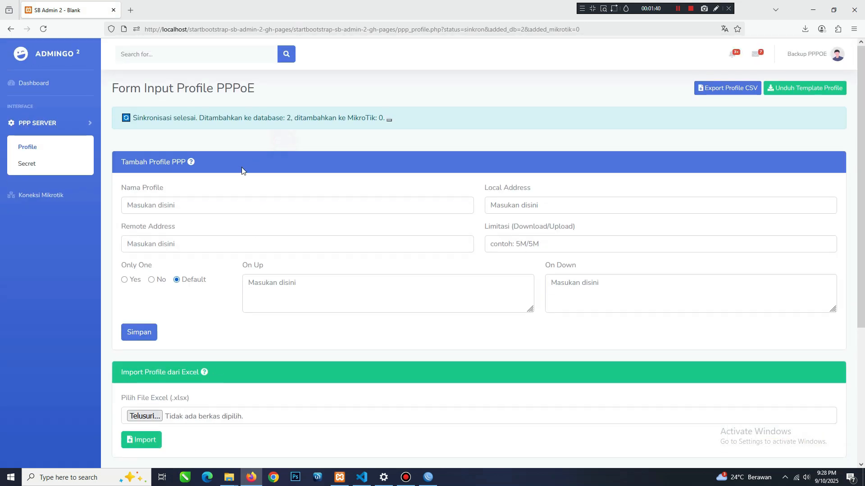
# Enter 20Mbps as the new PPP profile's name and 192.168.34.1 as its local address.
pyautogui.click(201, 209)
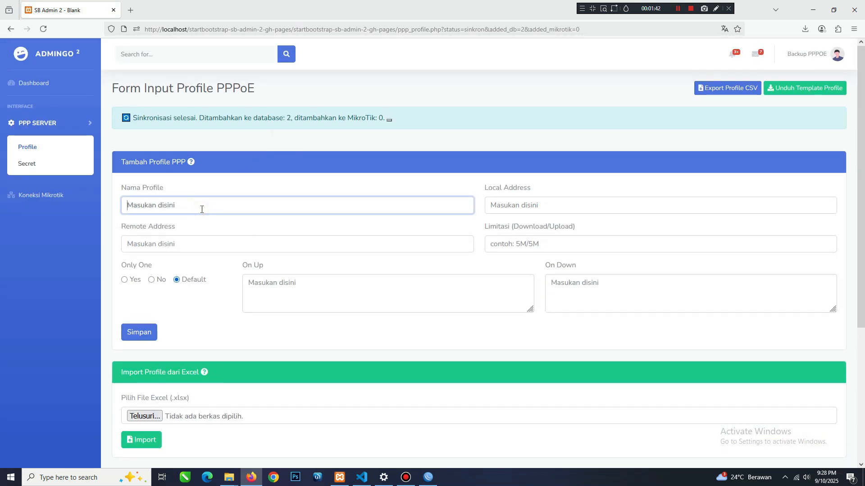
pyautogui.write('20')
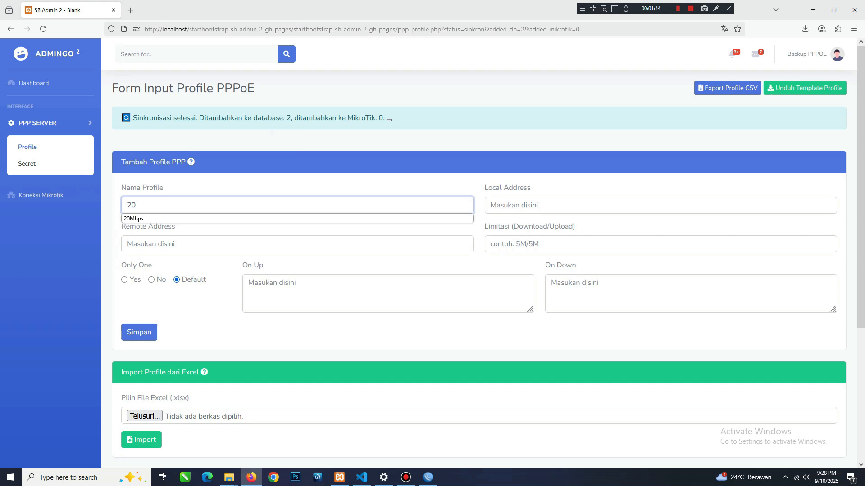
pyautogui.click(194, 218)
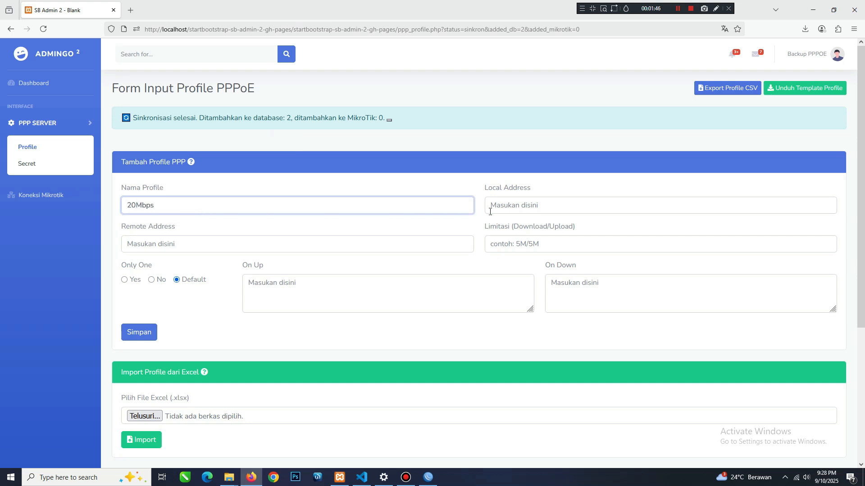
pyautogui.click(516, 206)
pyautogui.write('192')
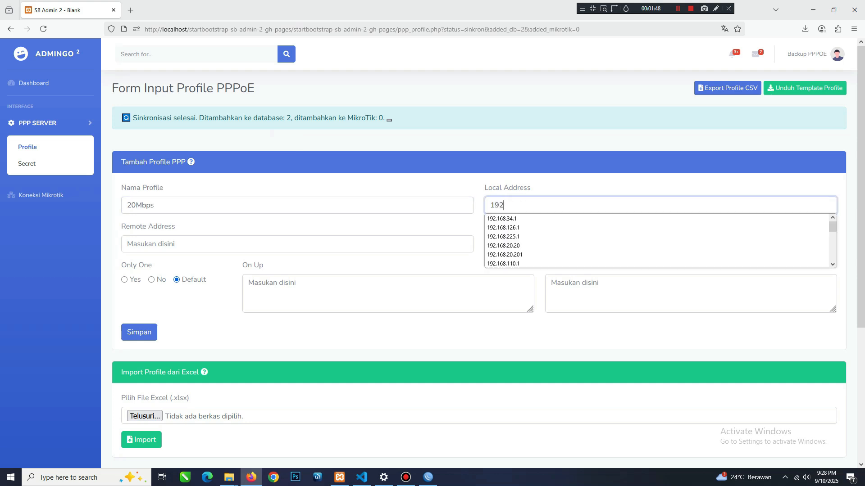
pyautogui.click(516, 220)
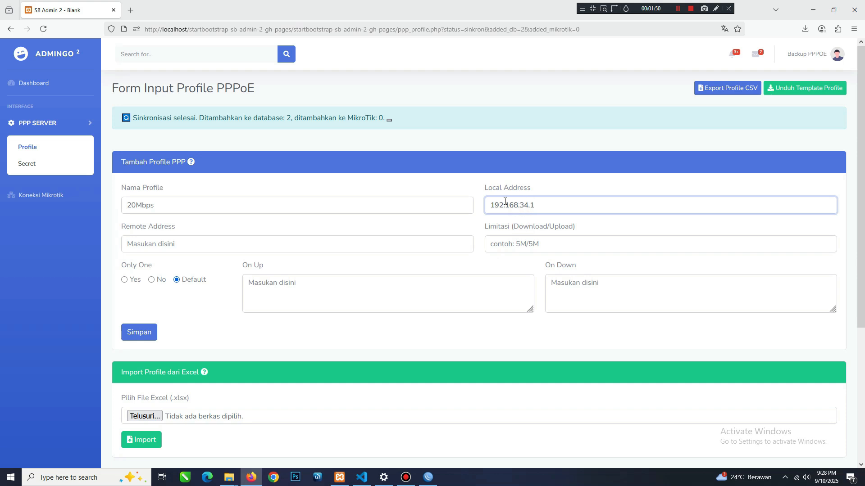
# Set Only One to Yes and the download/upload limit to 20m/20m, save the profile, and dismiss the confirmation.
pyautogui.click(139, 281)
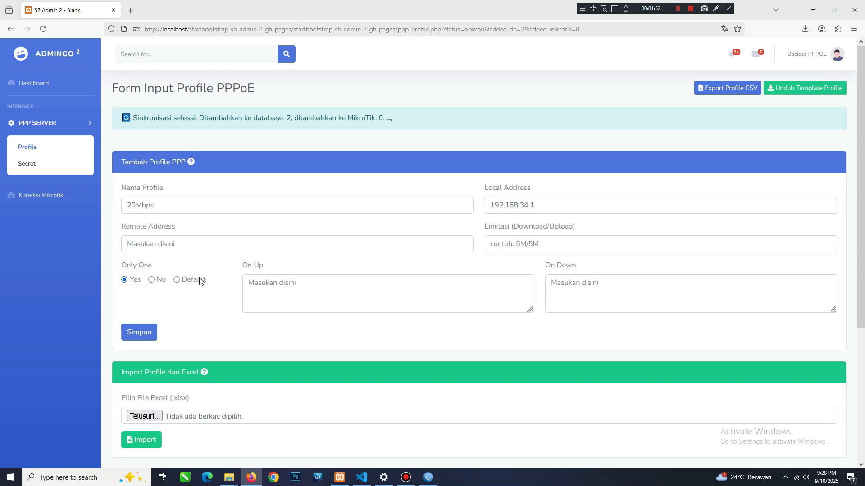
pyautogui.click(526, 241)
pyautogui.write('20')
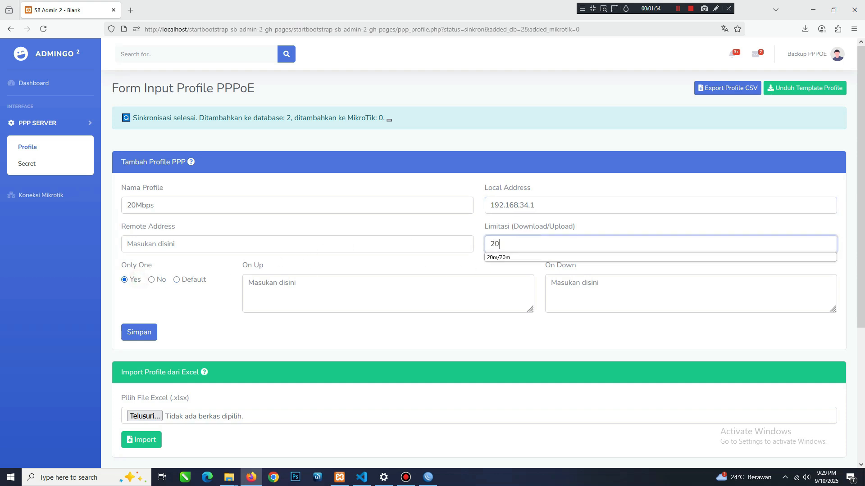
pyautogui.click(500, 257)
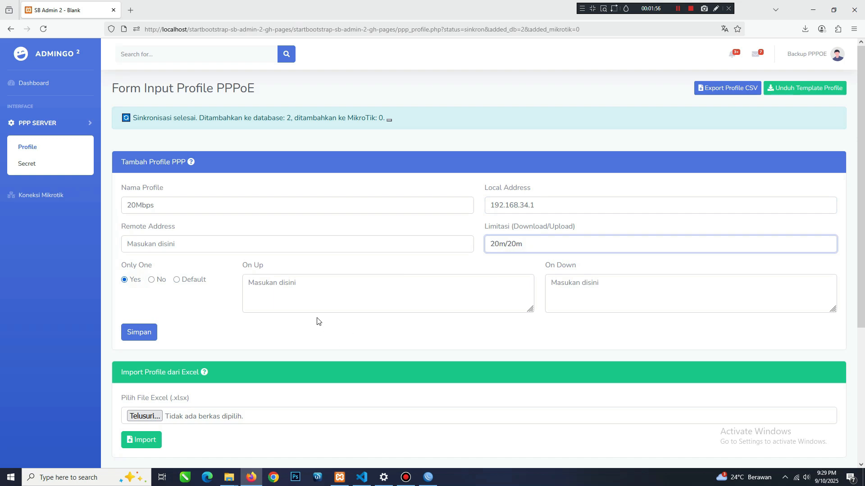
pyautogui.click(139, 331)
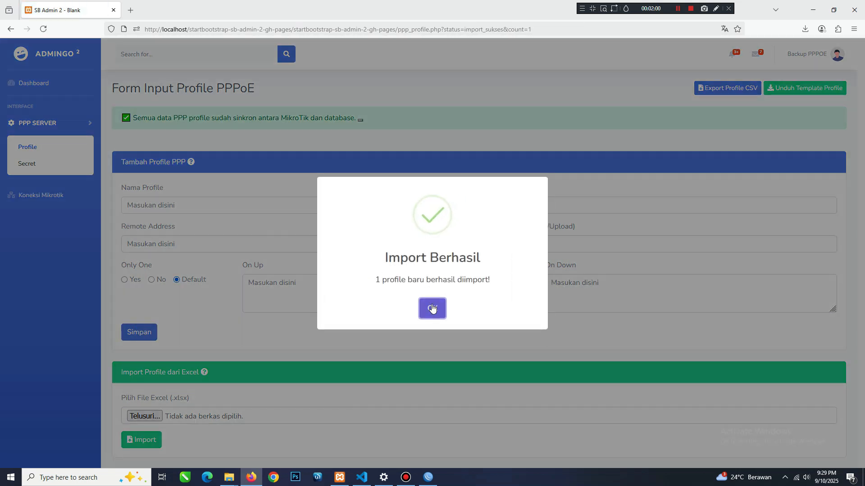
pyautogui.click(433, 309)
# Check the 20Mbps profile in the web page's profile list, then switch to WinBox and inspect its settings there.
pyautogui.scroll(-5, 286, 340)
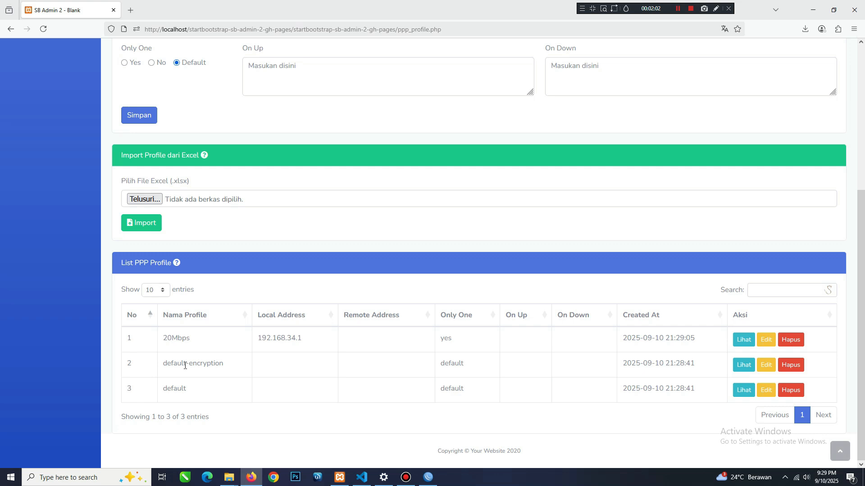
pyautogui.doubleClick(168, 339)
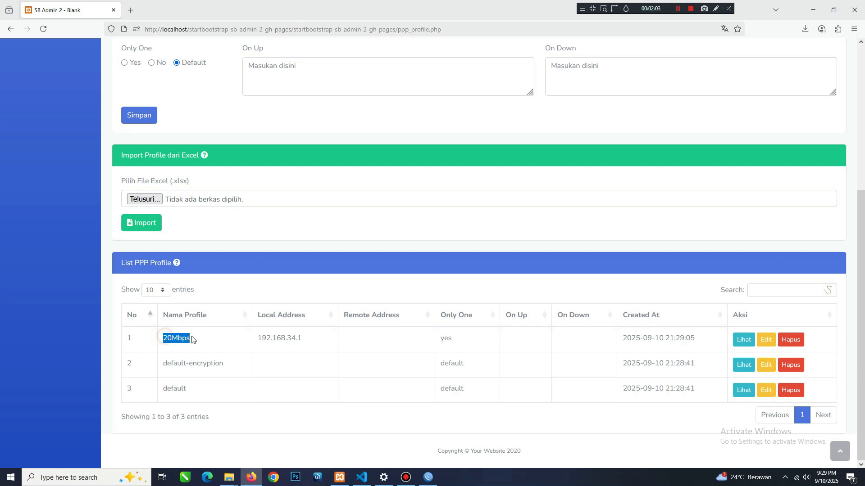
pyautogui.click(423, 483)
pyautogui.doubleClick(159, 92)
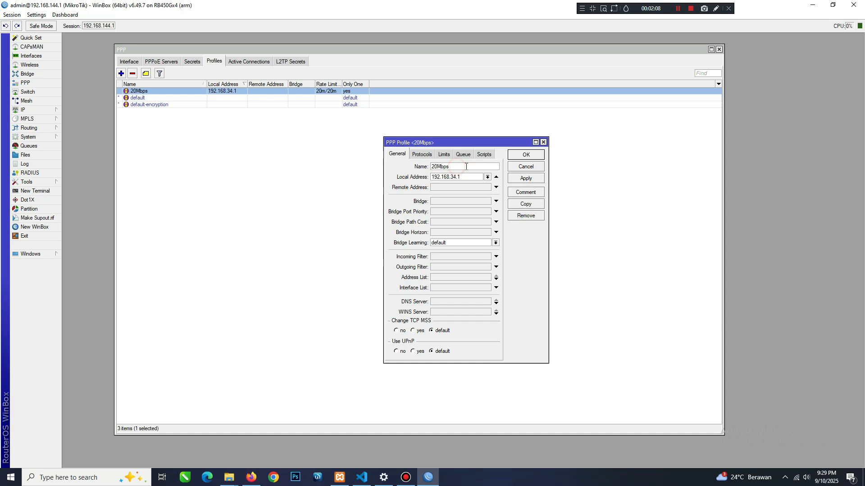
pyautogui.click(525, 157)
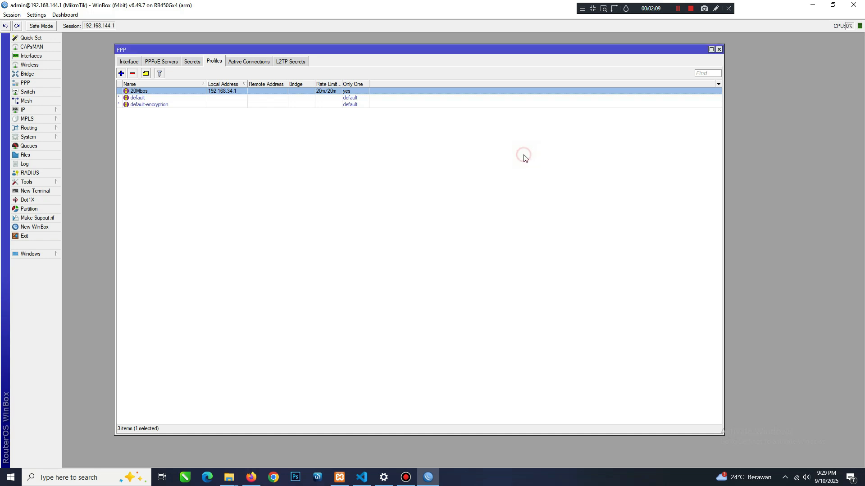
# Return to Firefox and open the PPP Secret page at its manual entry form.
pyautogui.click(251, 478)
pyautogui.scroll(5, 282, 265)
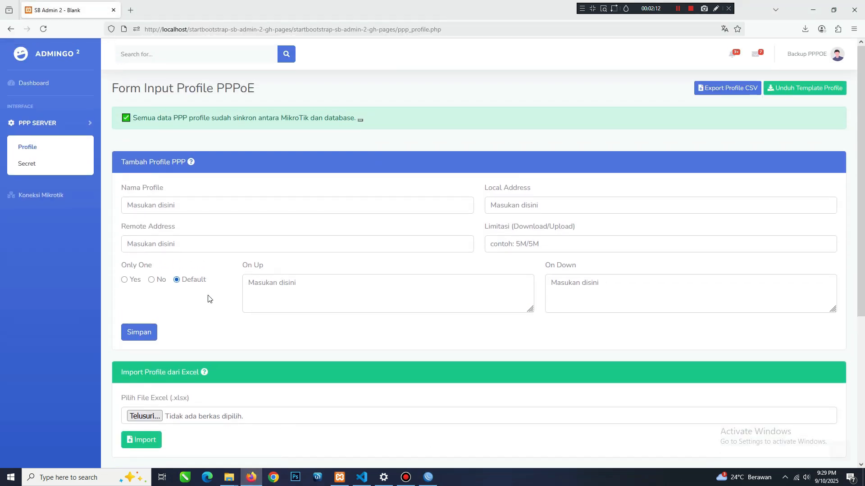
pyautogui.click(32, 165)
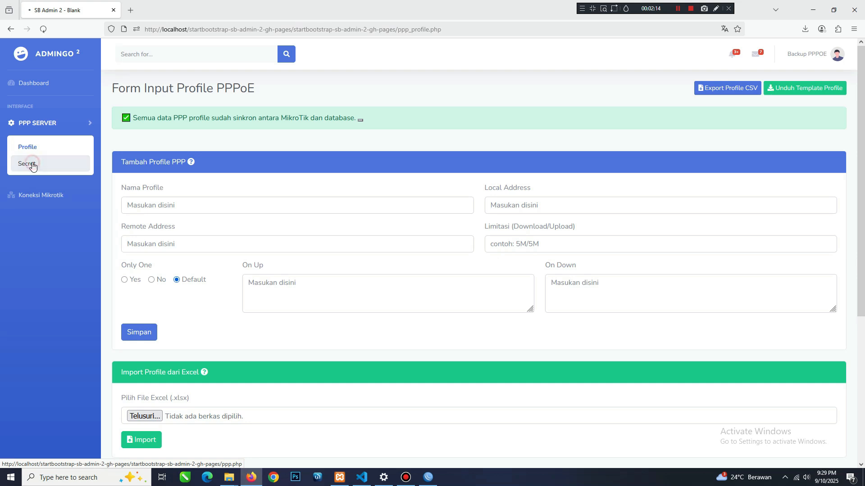
pyautogui.scroll(-2, 325, 251)
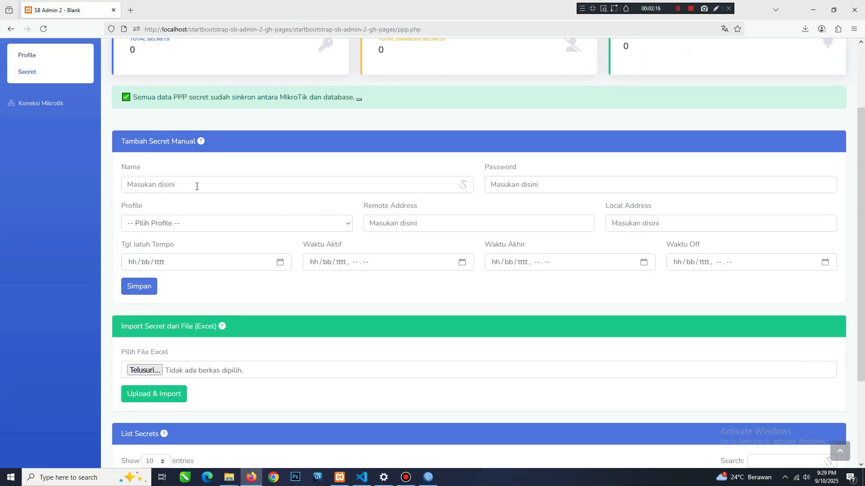
# Fill in the customer's name and the account password for the new PPP secret.
pyautogui.click(218, 183)
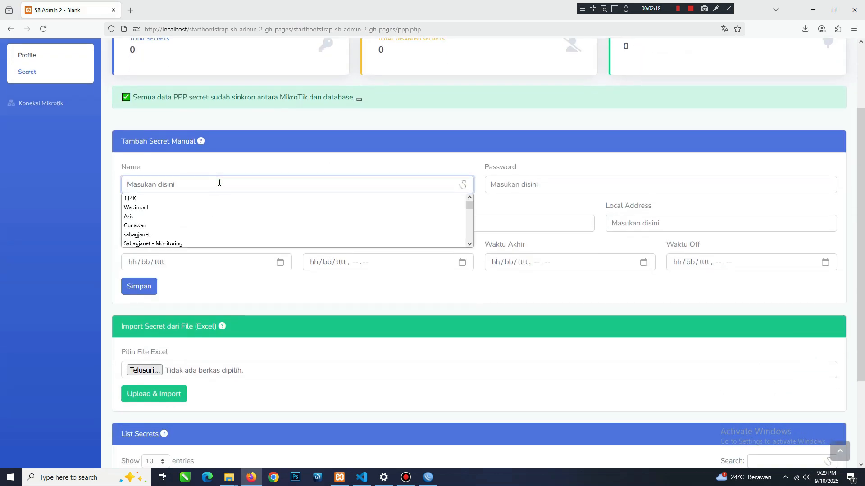
pyautogui.write('gU')
pyautogui.click(202, 199)
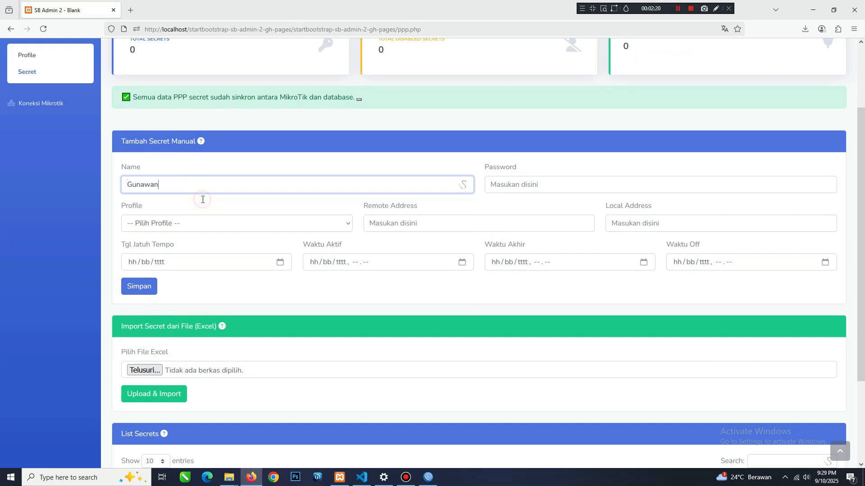
pyautogui.click(511, 185)
pyautogui.write('1')
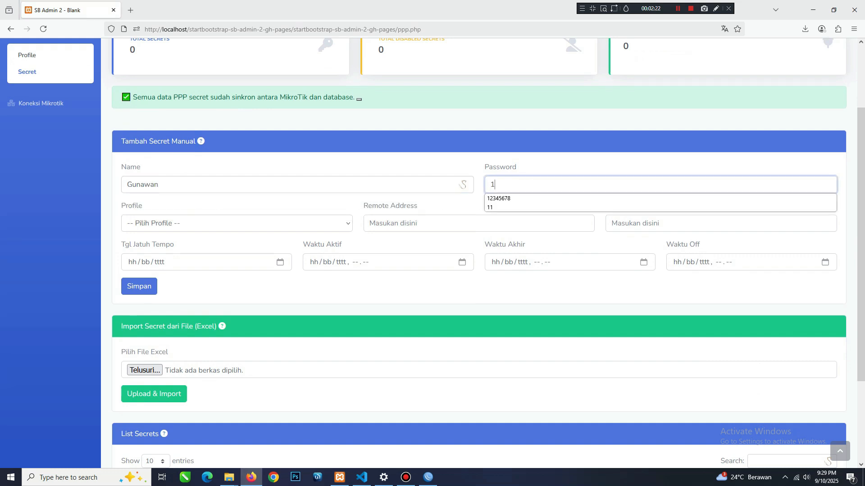
pyautogui.click(512, 199)
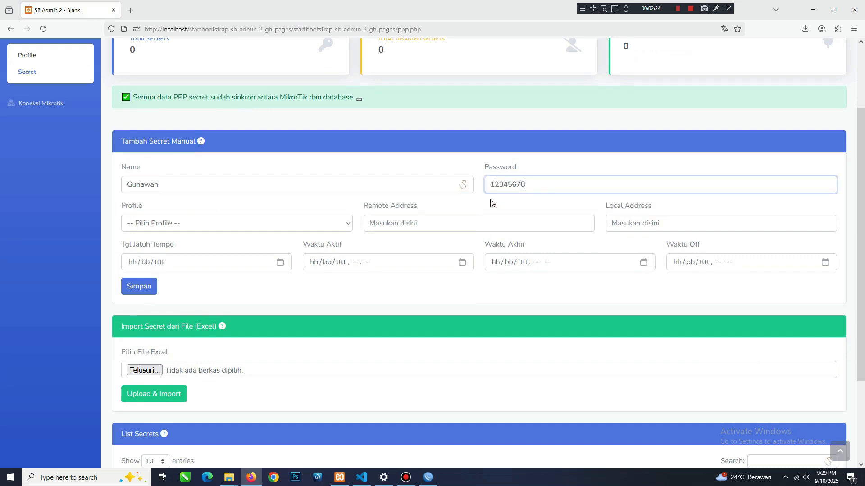
# Assign the 20Mbps profile to the secret, with remote address 192.168.34.2 and local address 192.168.34.1.
pyautogui.click(227, 222)
pyautogui.click(206, 256)
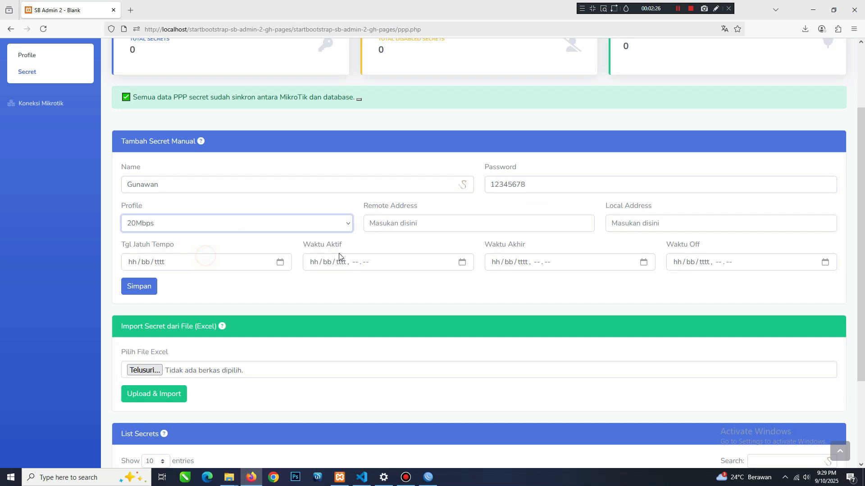
pyautogui.click(398, 226)
pyautogui.write('192.168')
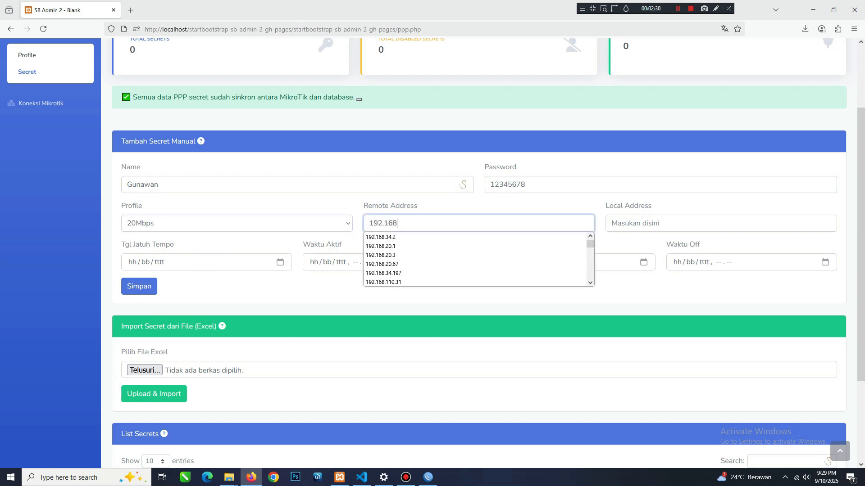
pyautogui.write('.34.2')
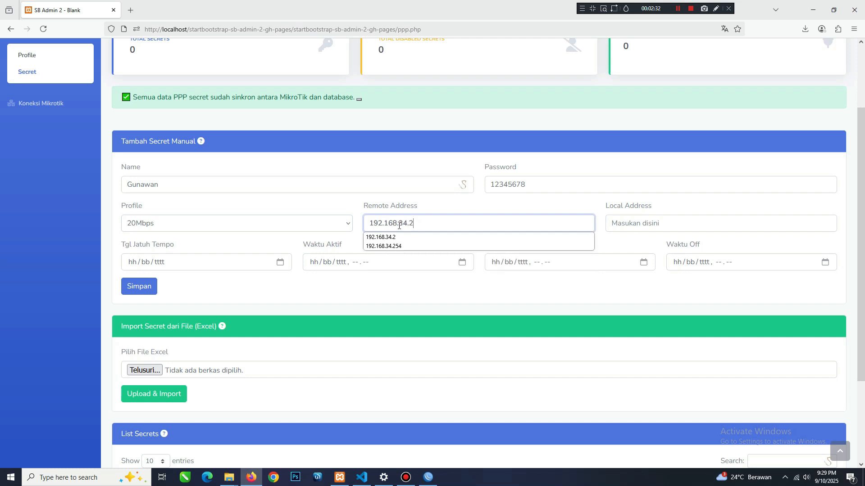
pyautogui.click(643, 220)
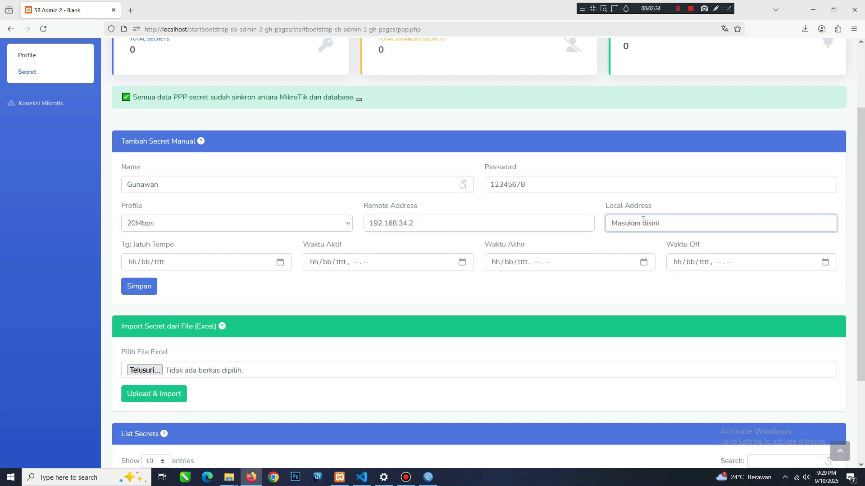
pyautogui.click(642, 220)
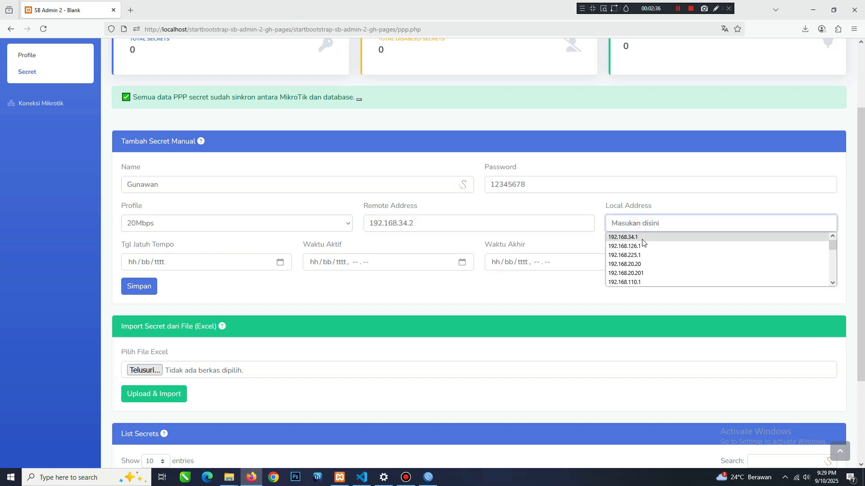
pyautogui.click(642, 238)
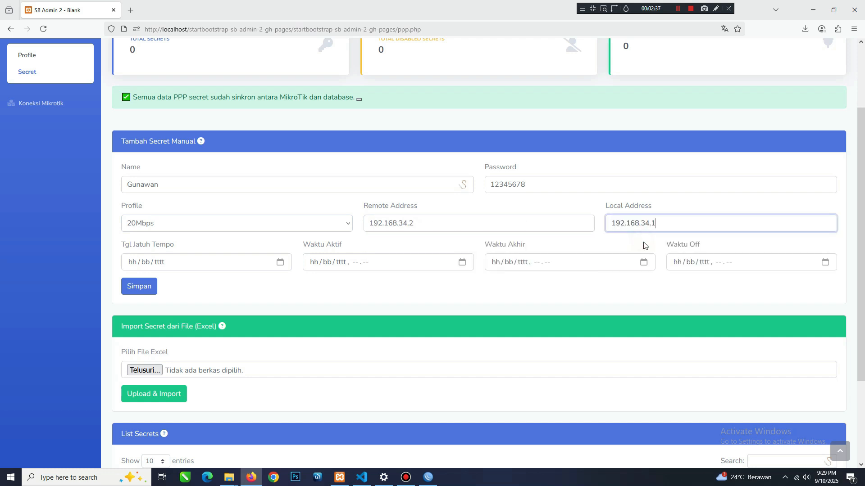
# Set the secret's due date (Tgl Jatuh Tempo) to 10/09/2025 and its Waktu Aktif to 10/09/2025, 20.00.
pyautogui.click(280, 262)
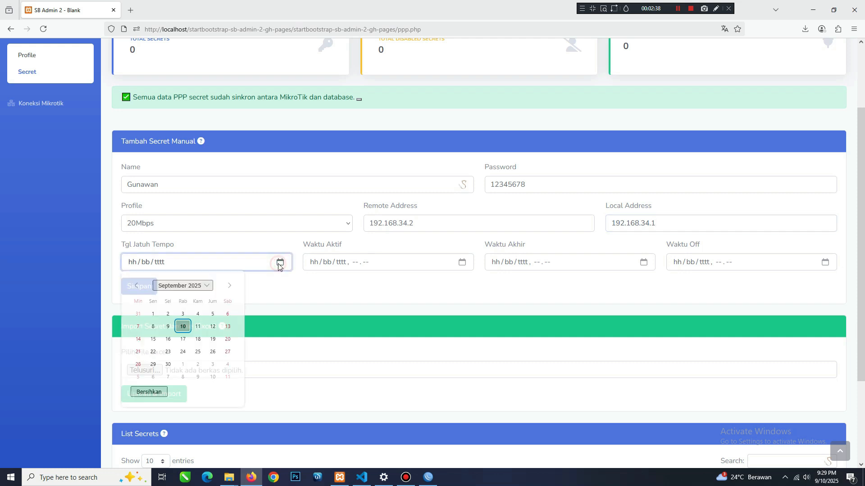
pyautogui.click(183, 327)
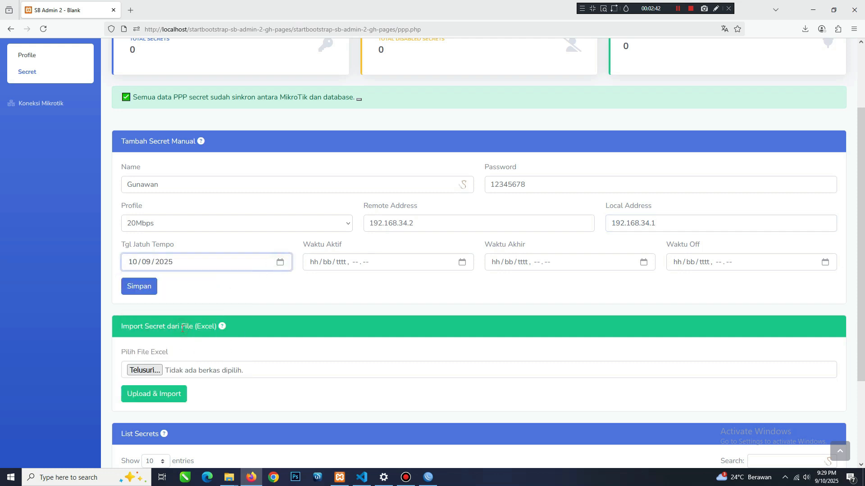
pyautogui.click(461, 263)
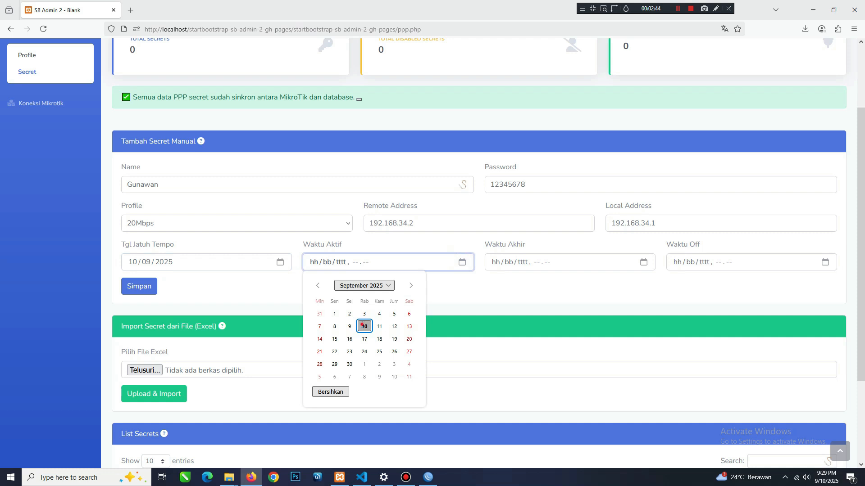
pyautogui.click(364, 326)
pyautogui.click(363, 266)
pyautogui.write('2000')
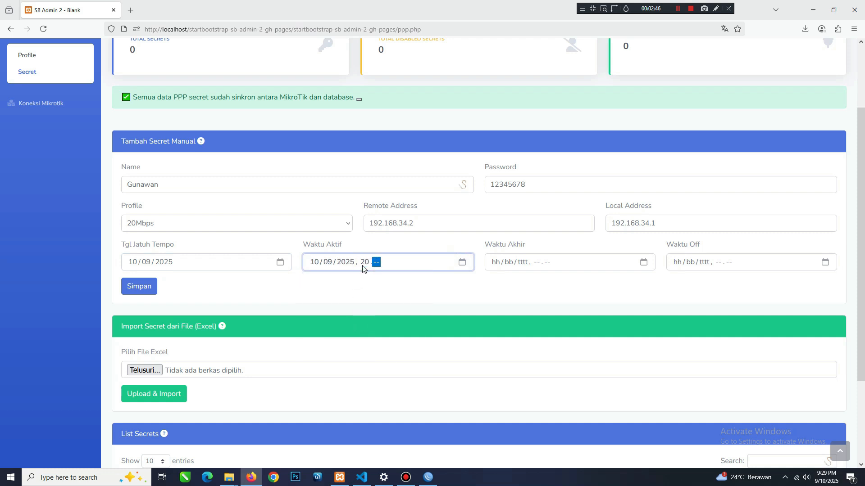
# Set the secret's Waktu Akhir to 10/10/2025, 20.00.
pyautogui.moveTo(479, 245); pyautogui.dragTo(535, 243)
pyautogui.click(535, 243)
pyautogui.click(643, 262)
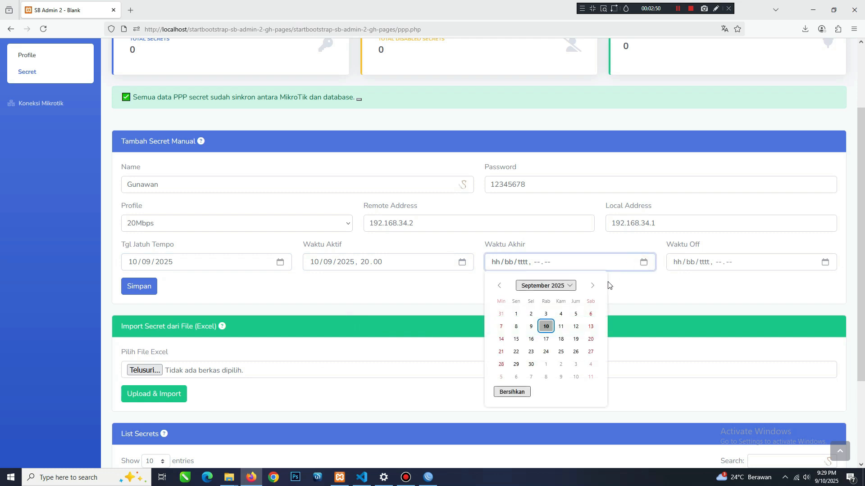
pyautogui.click(593, 288)
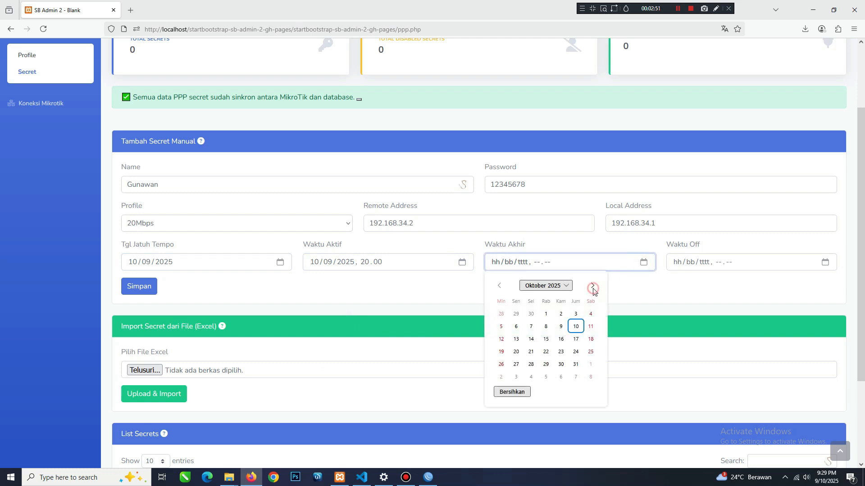
pyautogui.click(576, 326)
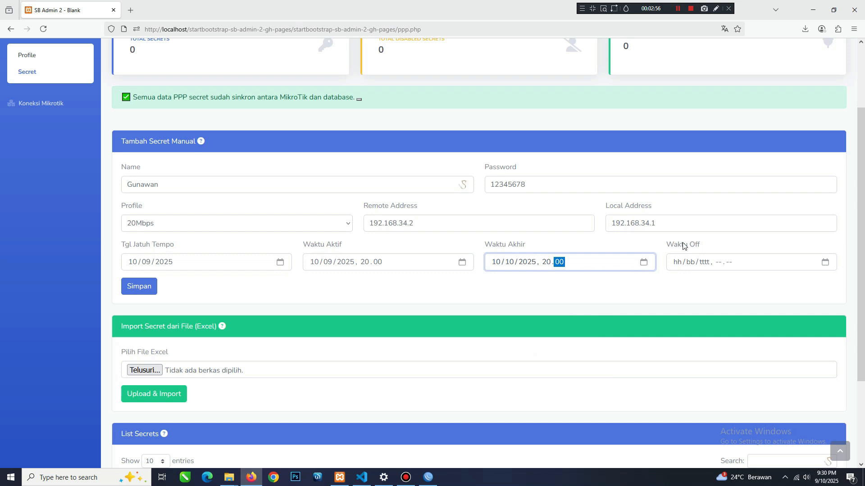
# Set the secret's Waktu Off to 11/10/2025, 20.00 and save the new secret.
pyautogui.click(824, 262)
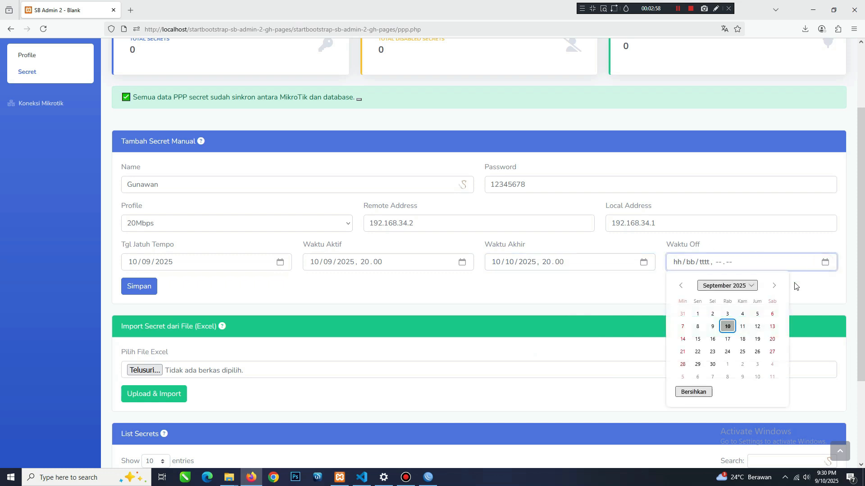
pyautogui.click(774, 287)
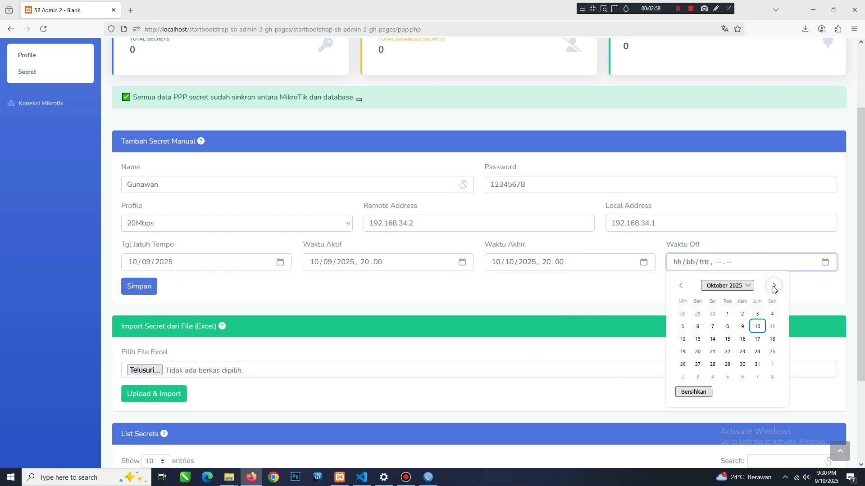
pyautogui.click(770, 327)
pyautogui.click(729, 264)
pyautogui.write('2025, 20.00')
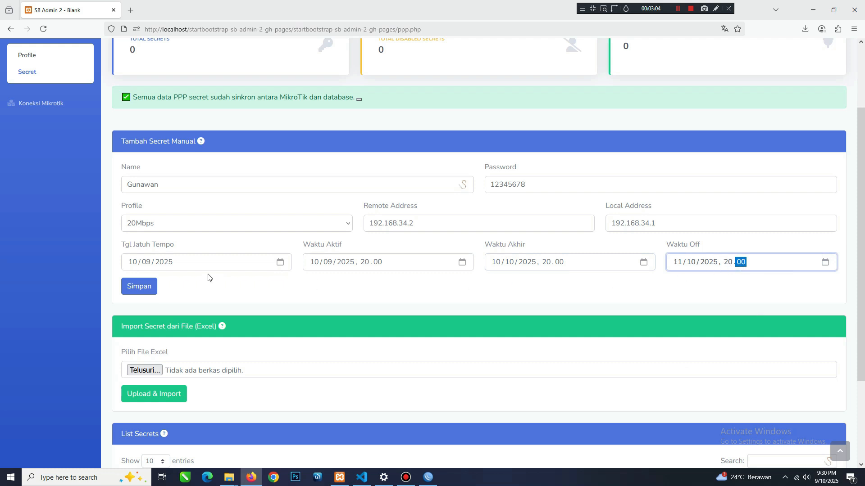
pyautogui.click(148, 290)
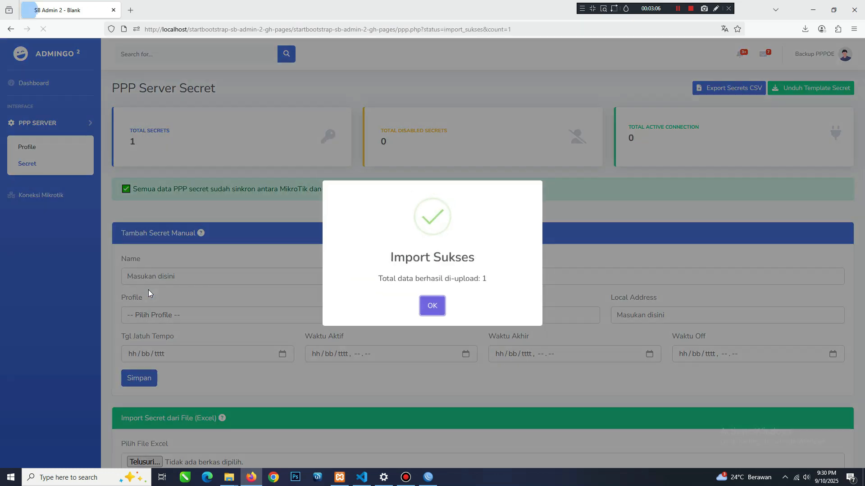
pyautogui.click(431, 309)
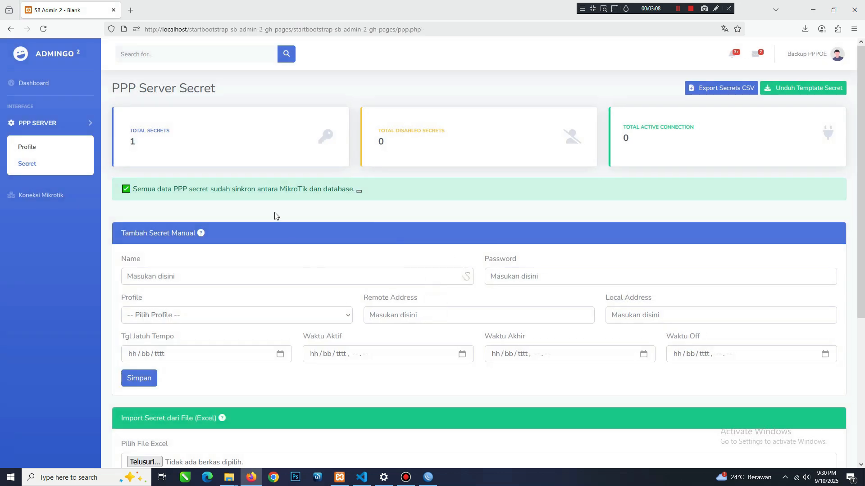
# Check the new secret in the List Secrets table, then switch to WinBox and inspect its entry in the router's PPP secrets.
pyautogui.scroll(-5, 274, 213)
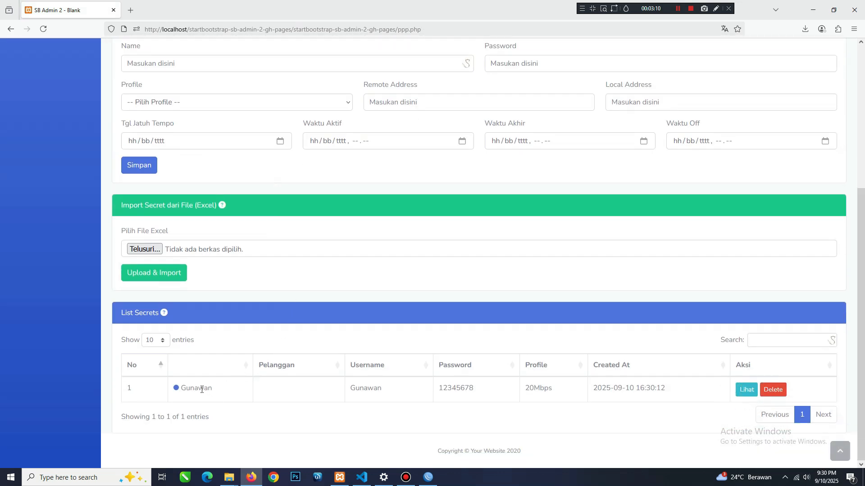
pyautogui.doubleClick(200, 389)
pyautogui.click(428, 477)
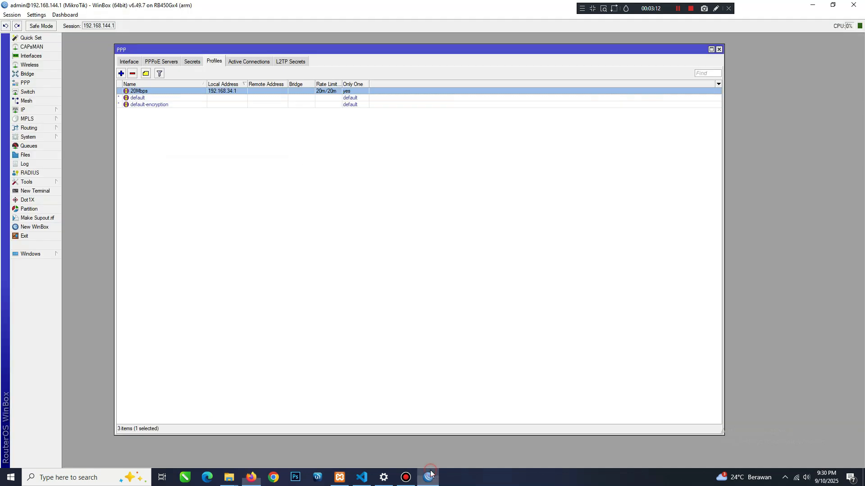
pyautogui.click(191, 62)
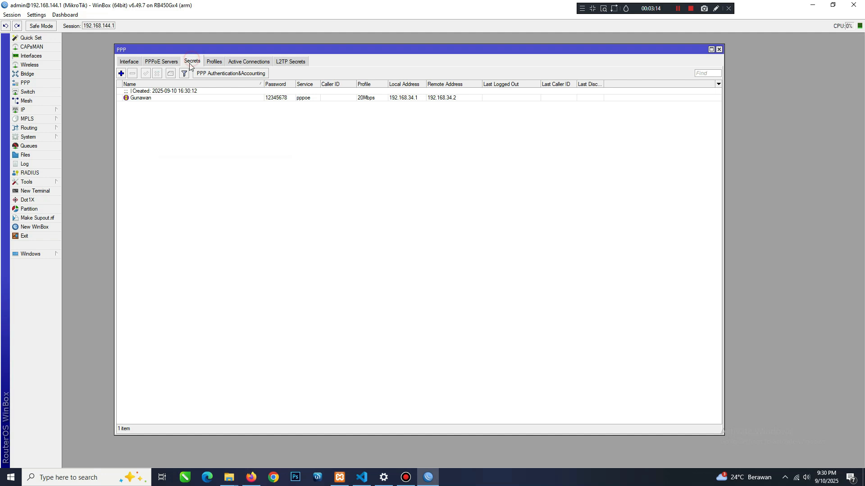
pyautogui.doubleClick(155, 98)
pyautogui.click(463, 181)
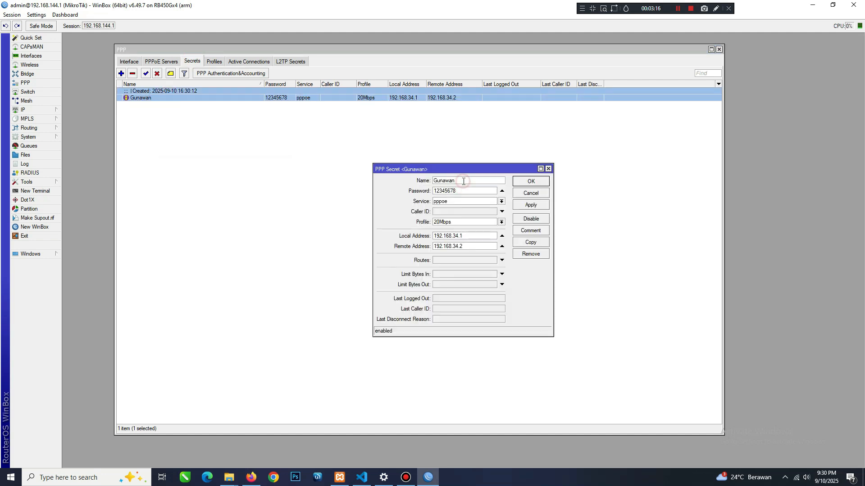
pyautogui.click(549, 169)
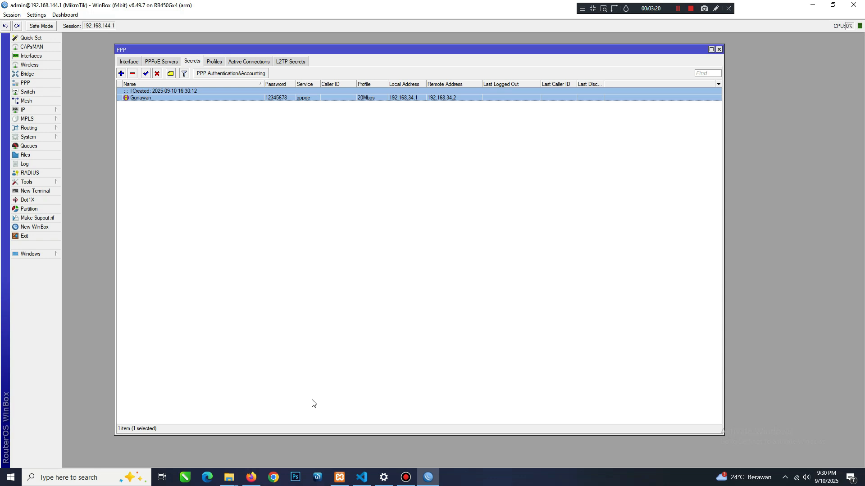
# Switch back to Admingo in Firefox and download the profile template from the PPP Profile page.
pyautogui.click(252, 478)
pyautogui.scroll(5, 314, 334)
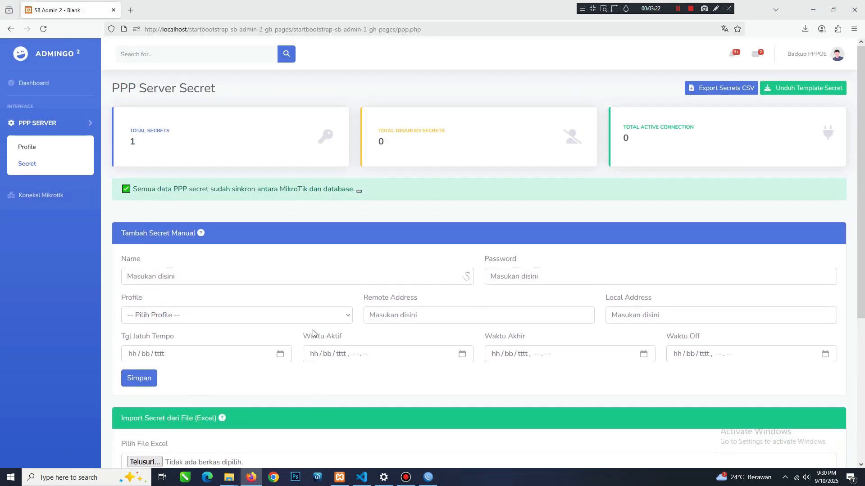
pyautogui.click(43, 155)
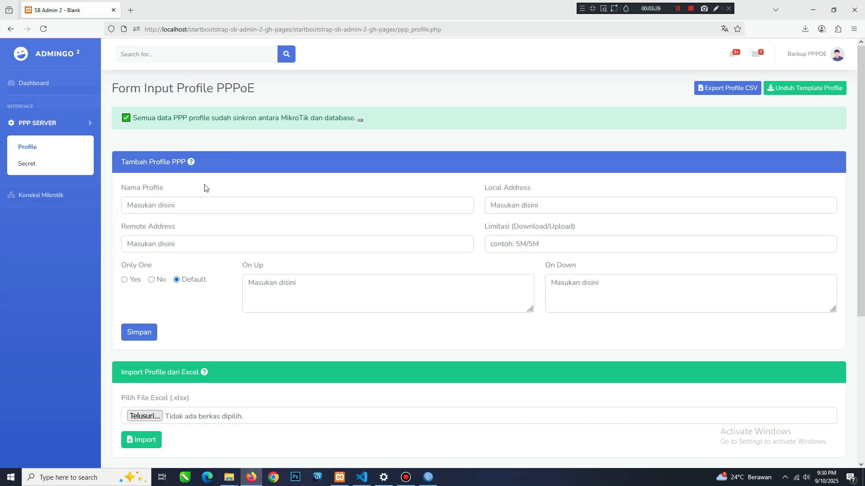
pyautogui.scroll(-4, 227, 250)
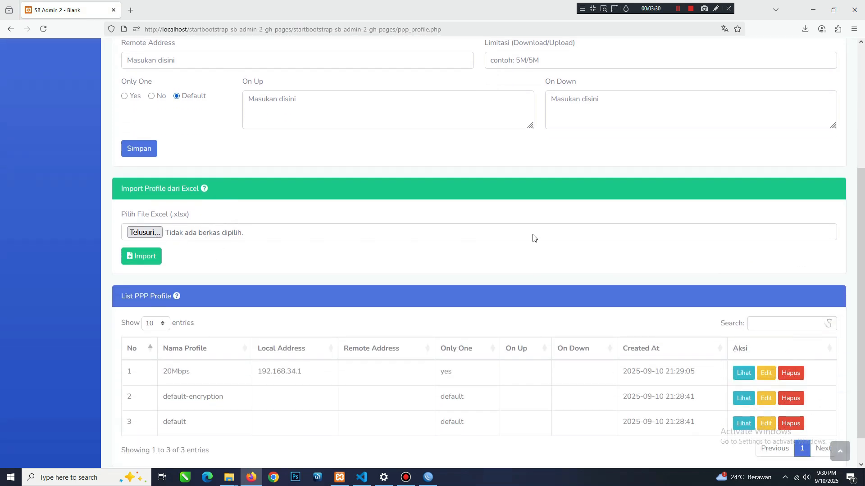
pyautogui.scroll(4, 725, 231)
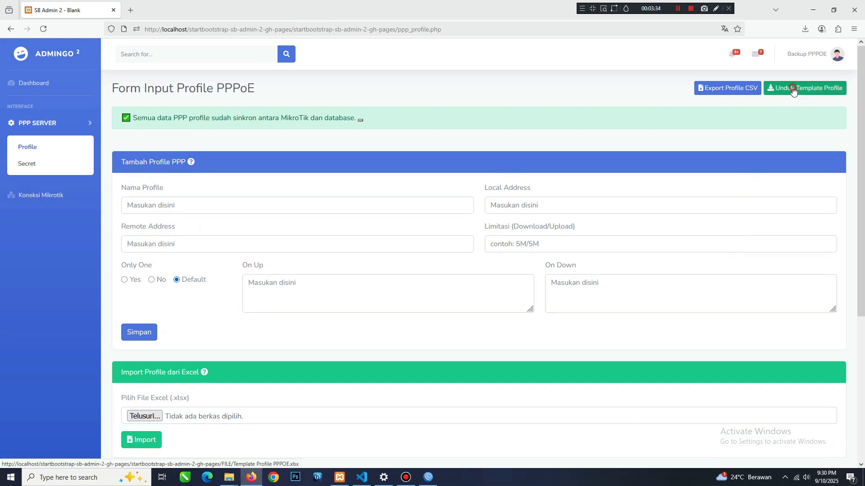
pyautogui.click(793, 88)
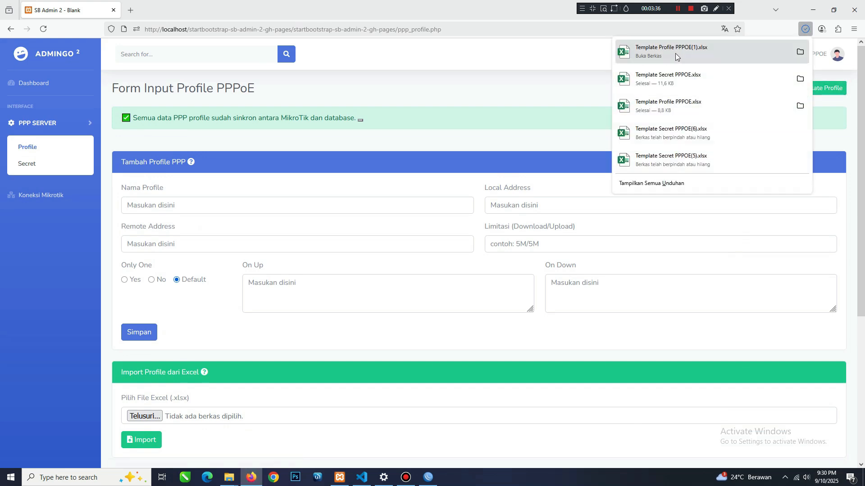
# Open the downloaded Template Profile PPPOE(1) workbook in Excel, examine its Nama Profile entries and close it.
pyautogui.click(795, 52)
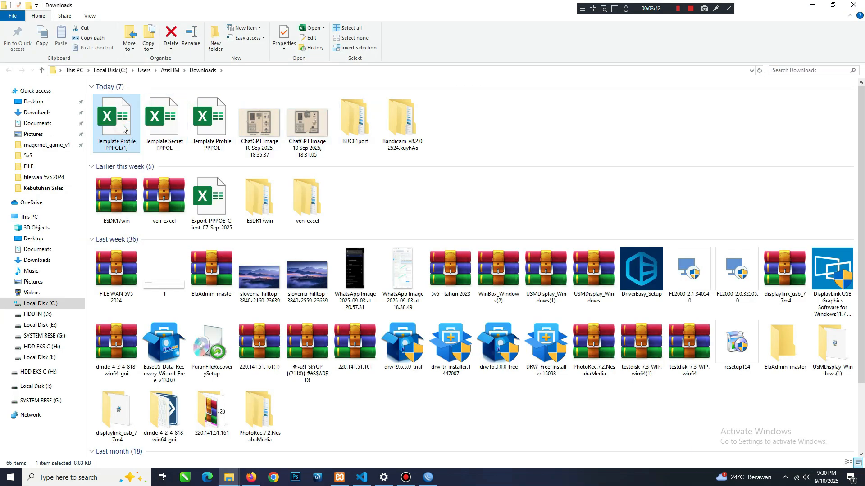
pyautogui.doubleClick(123, 130)
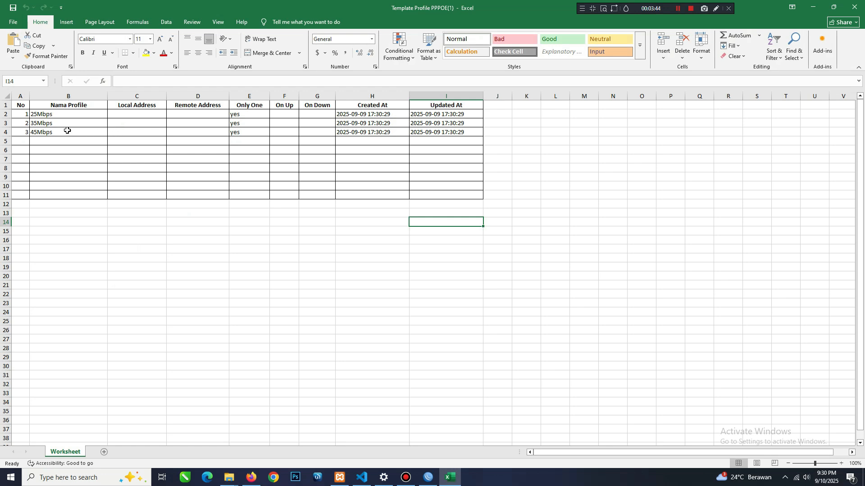
pyautogui.click(52, 116)
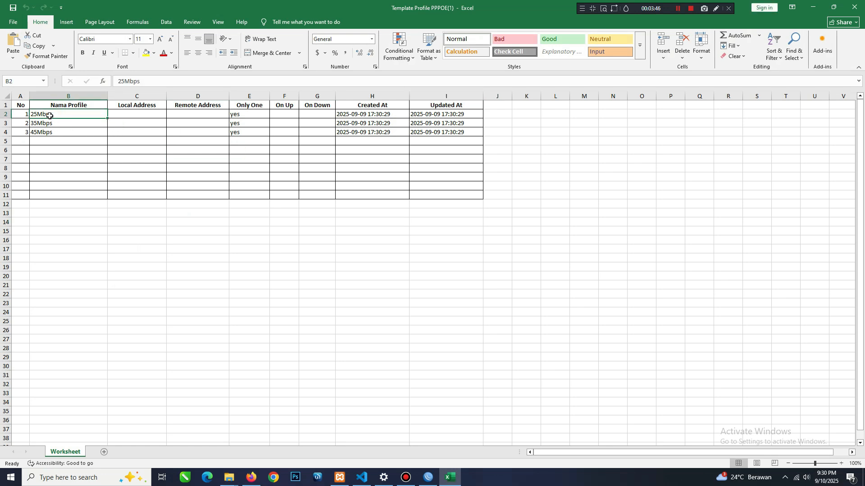
pyautogui.click(48, 123)
pyautogui.click(48, 133)
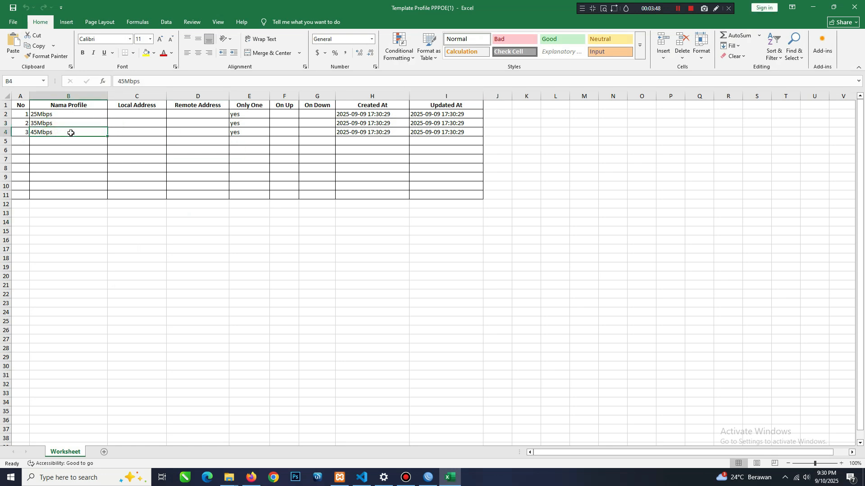
pyautogui.click(854, 6)
# Return to Admingo in Firefox and import the PPP profiles from Template Profile PPPOE(1).xlsx.
pyautogui.click(251, 477)
pyautogui.scroll(-3, 196, 262)
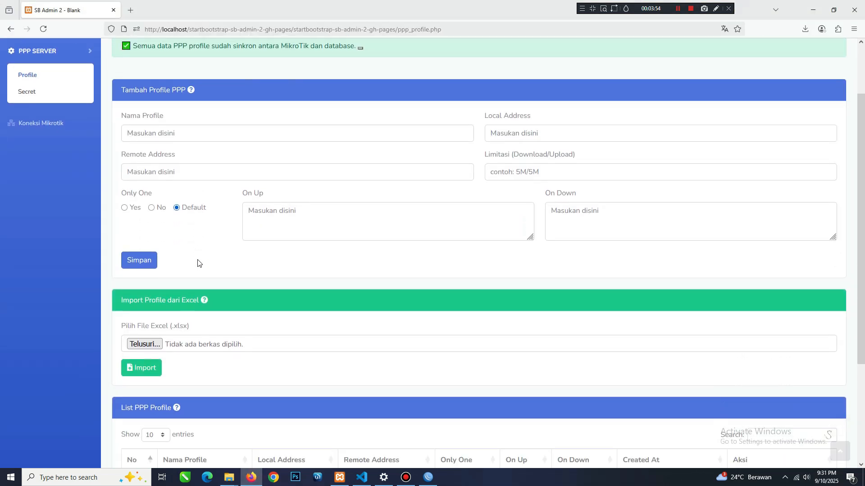
pyautogui.click(145, 325)
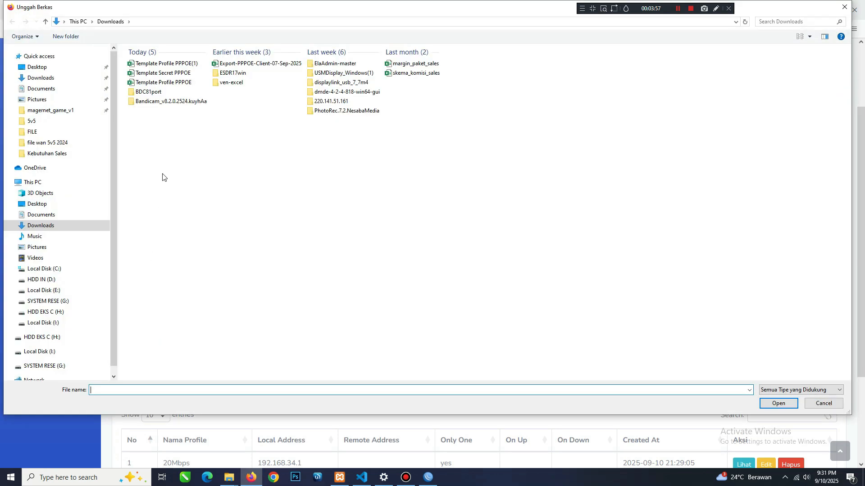
pyautogui.doubleClick(169, 64)
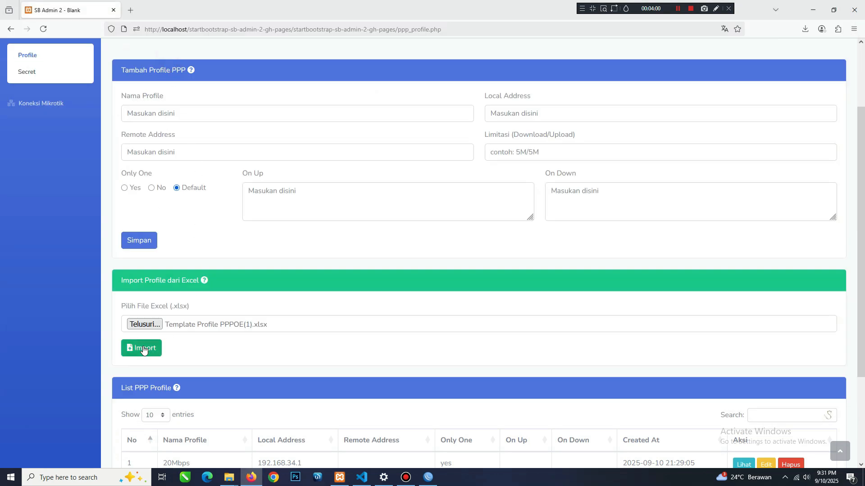
pyautogui.click(143, 348)
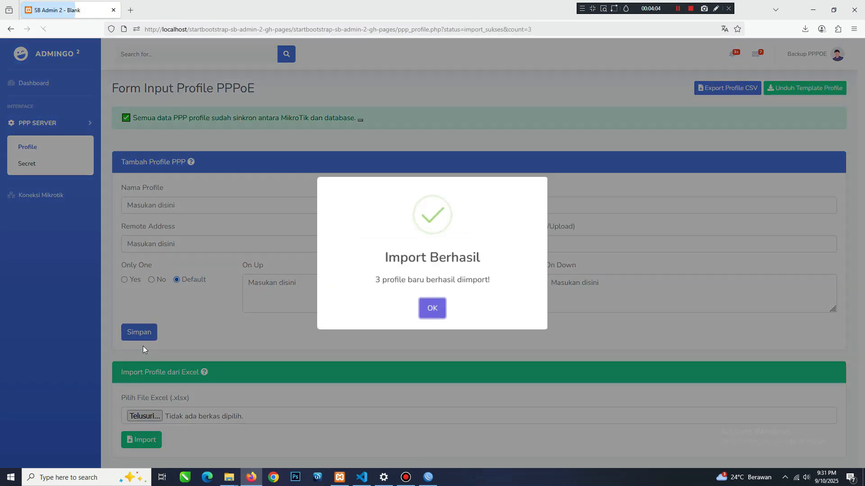
pyautogui.moveTo(378, 280); pyautogui.dragTo(499, 282)
pyautogui.click(441, 307)
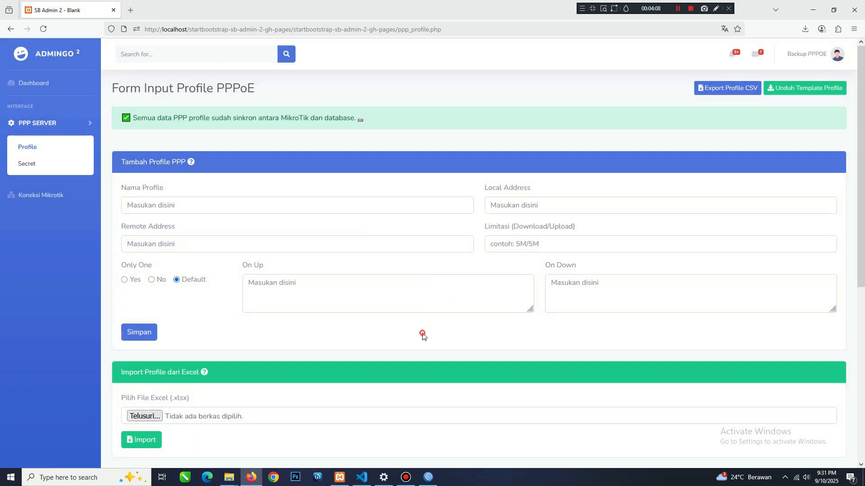
# Review the imported profile names in the List PPP Profile table.
pyautogui.scroll(-5, 330, 307)
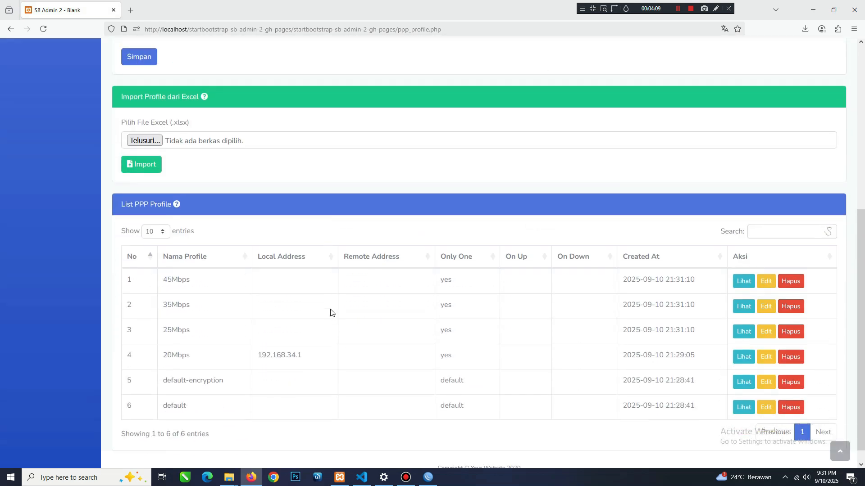
pyautogui.doubleClick(164, 281)
pyautogui.doubleClick(165, 304)
pyautogui.moveTo(163, 331); pyautogui.dragTo(185, 343)
pyautogui.click(237, 344)
pyautogui.scroll(5, 236, 345)
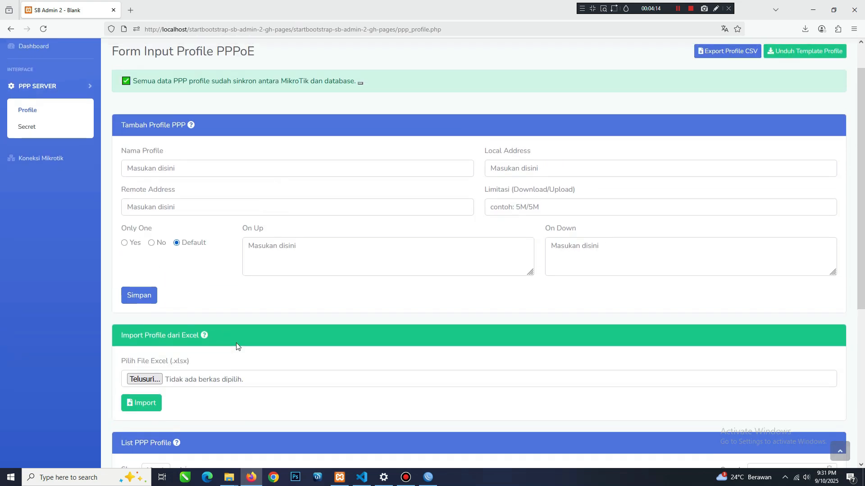
pyautogui.scroll(1, 237, 345)
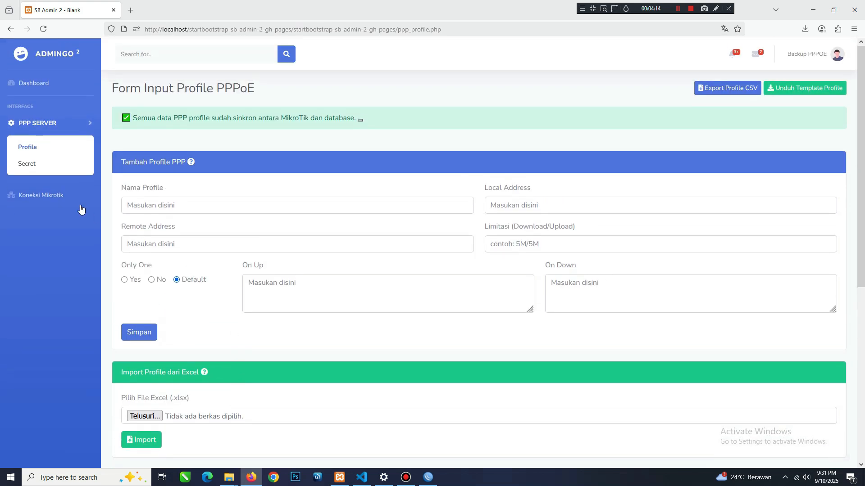
# Open the PPP Secret page and download the secret template.
pyautogui.click(44, 168)
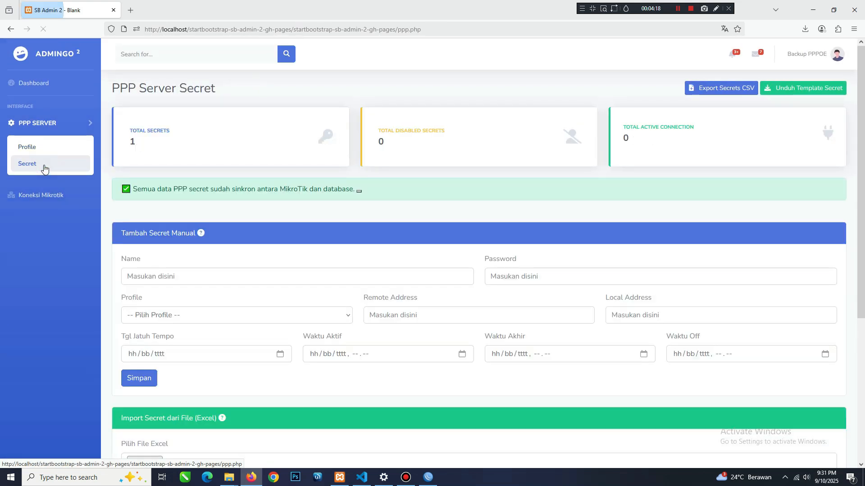
pyautogui.scroll(-5, 321, 319)
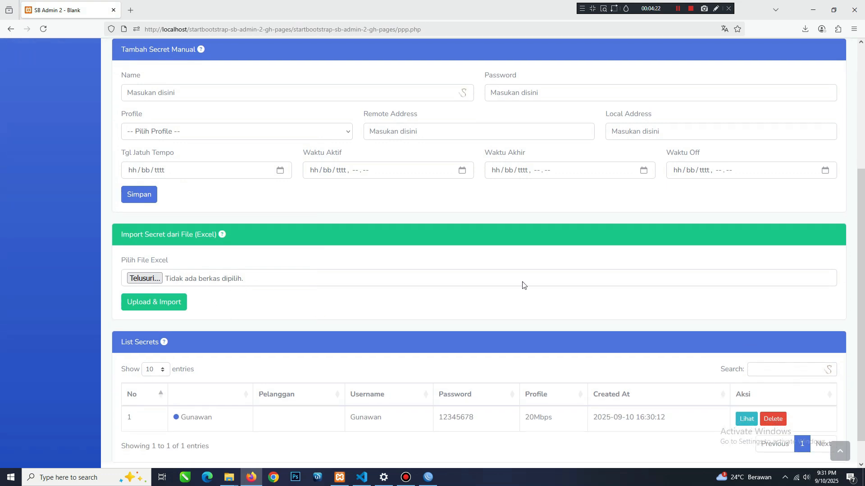
pyautogui.scroll(5, 522, 285)
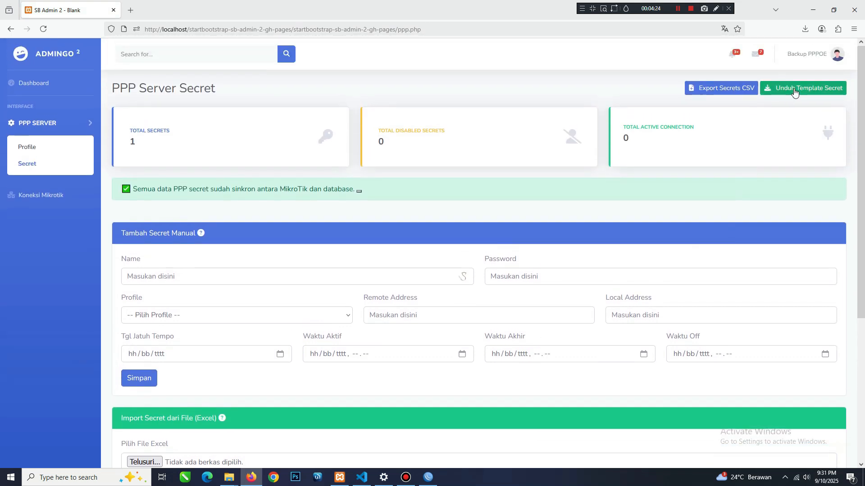
pyautogui.click(794, 92)
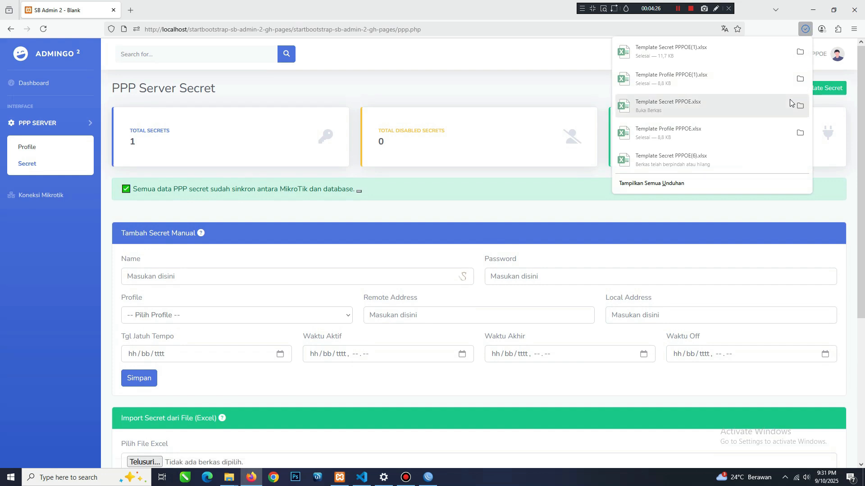
# Open the downloaded Template Secret PPPOE(1) workbook in Excel and examine which rows have a Profile assigned.
pyautogui.click(800, 53)
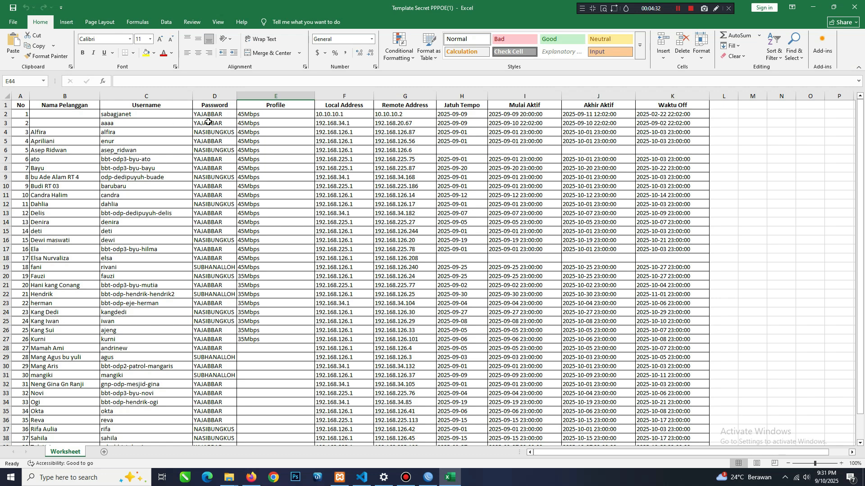
pyautogui.moveTo(300, 116); pyautogui.dragTo(292, 289)
pyautogui.scroll(-4, 286, 232)
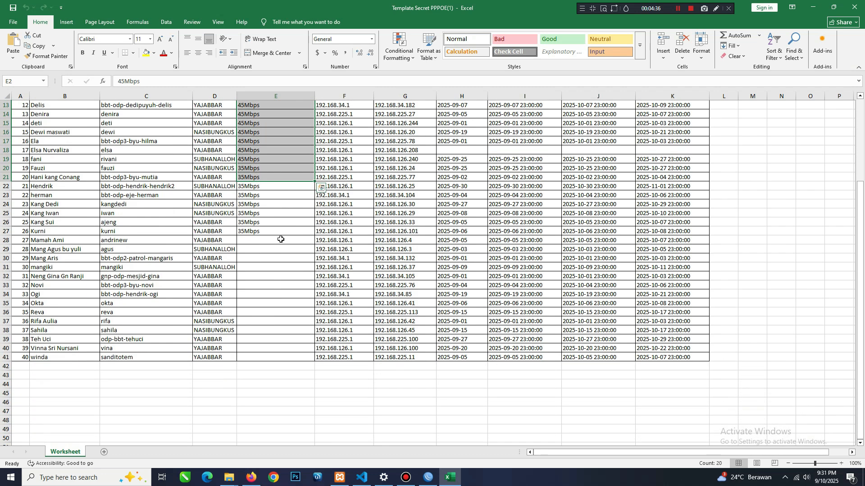
pyautogui.click(284, 237)
pyautogui.scroll(4, 285, 237)
pyautogui.scroll(-4, 277, 237)
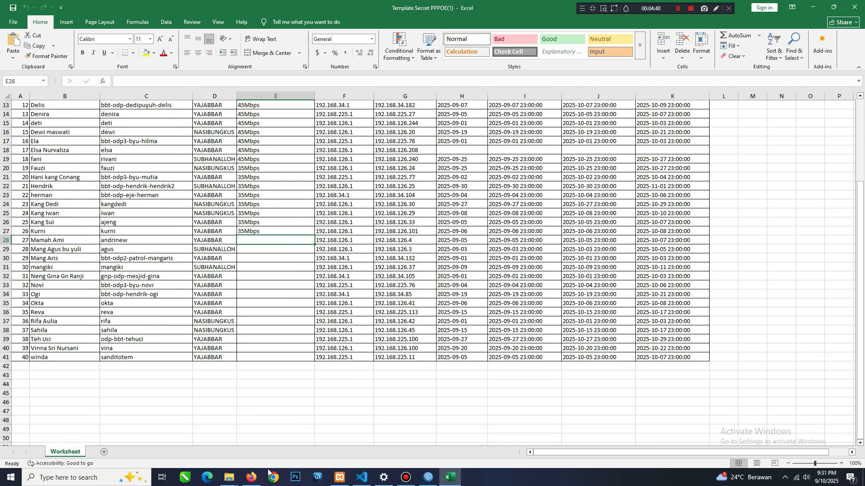
# Switch to WinBox, open the 20Mbps PPP profile and copy its name.
pyautogui.click(428, 477)
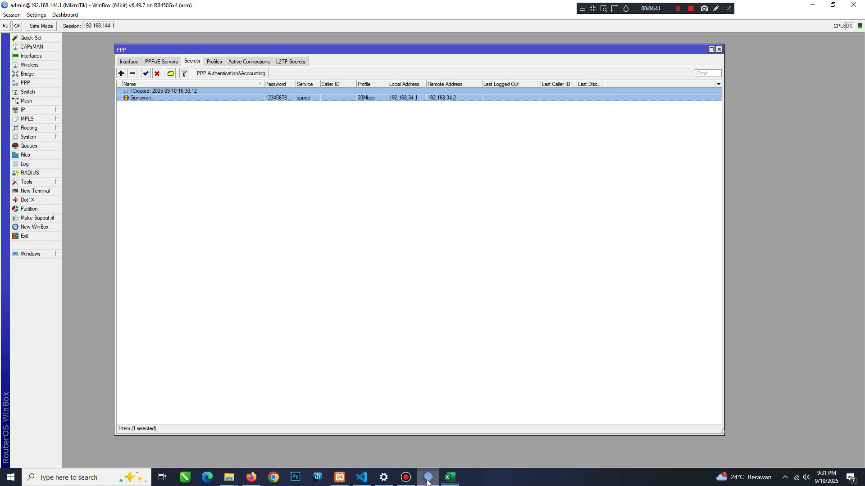
pyautogui.click(214, 61)
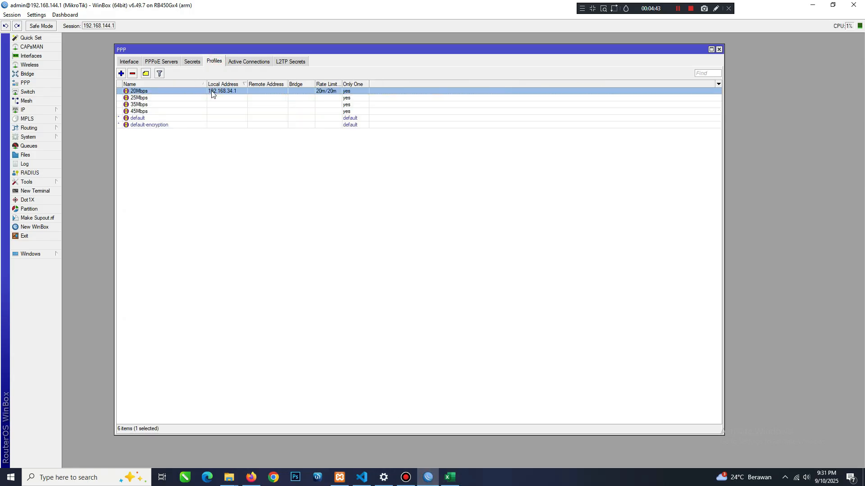
pyautogui.doubleClick(177, 93)
pyautogui.moveTo(453, 167); pyautogui.dragTo(431, 167)
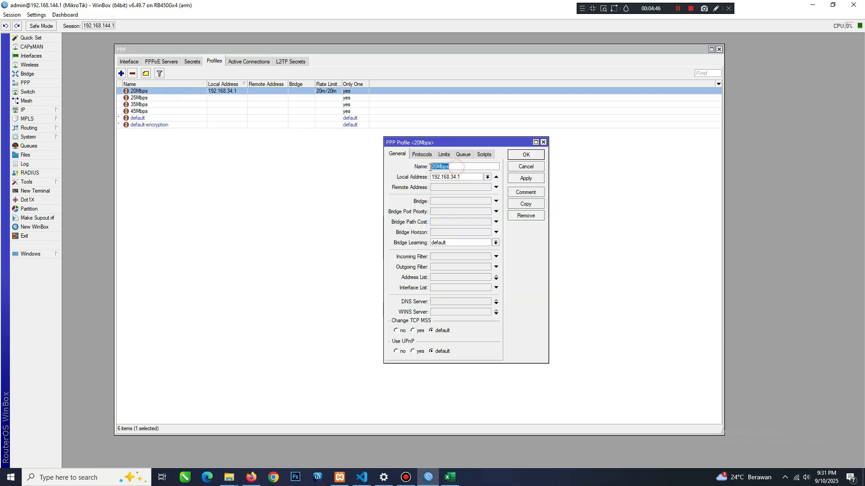
pyautogui.rightClick(440, 166)
pyautogui.click(465, 184)
# Return to the secret template in Excel, paste 20Mbps as the profile in E28 and fill it down through E39.
pyautogui.click(251, 477)
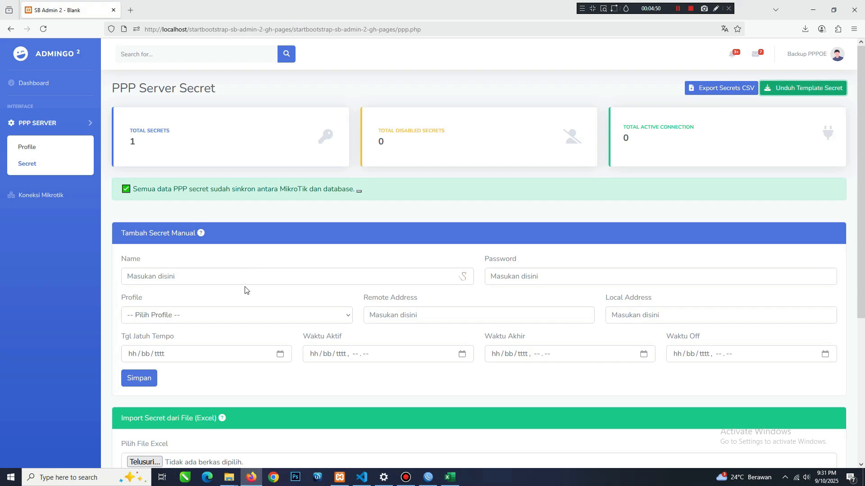
pyautogui.click(449, 478)
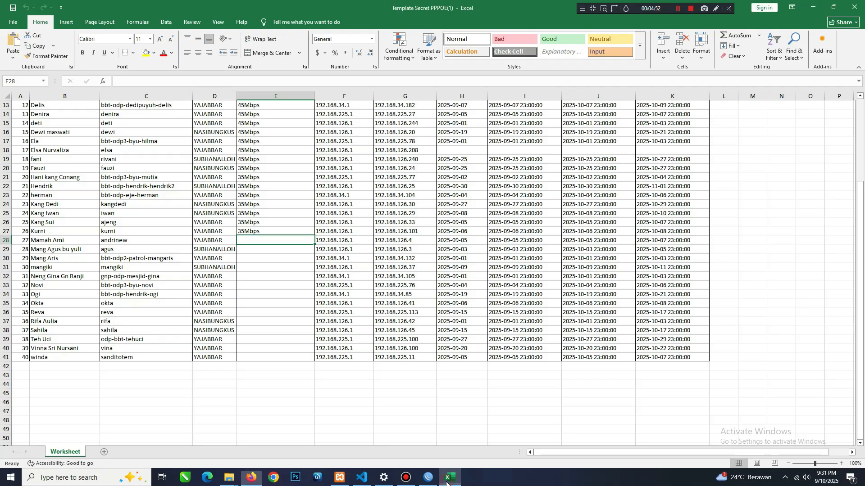
pyautogui.press('F2')
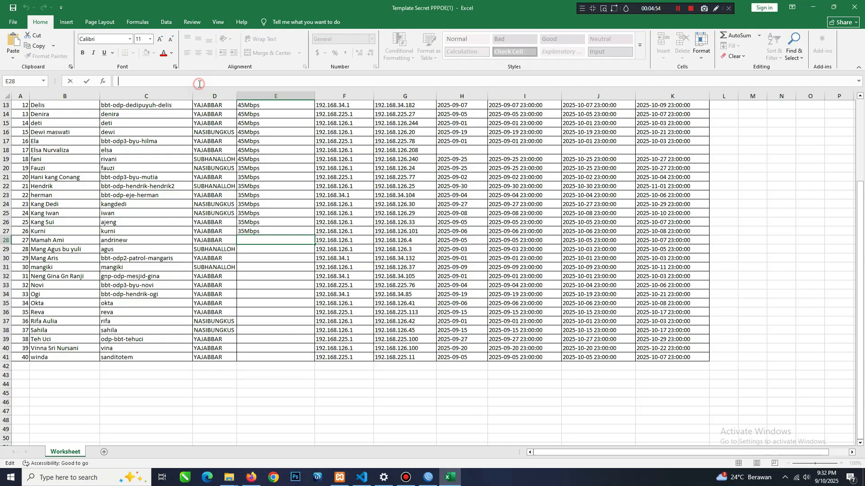
pyautogui.rightClick(197, 97)
pyautogui.click(220, 122)
pyautogui.moveTo(315, 243); pyautogui.dragTo(301, 345)
pyautogui.click(269, 238)
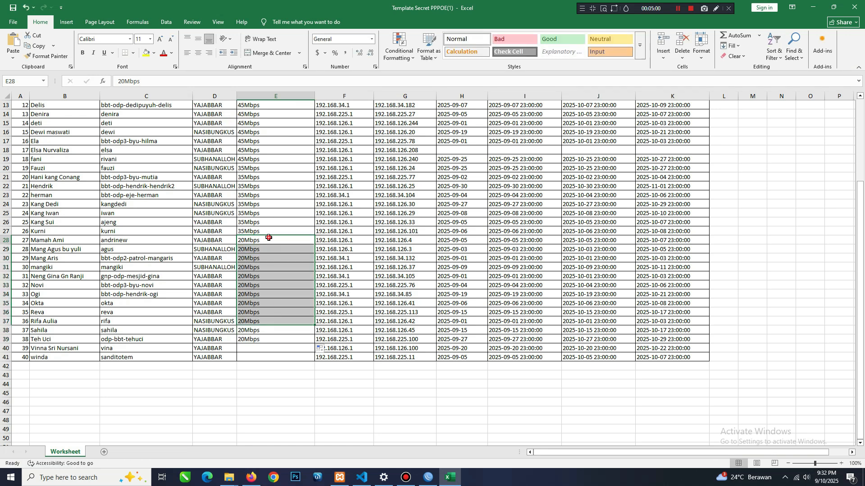
# Enter 70Mbps as the profile in cells E40 and E41.
pyautogui.scroll(-1, 269, 318)
pyautogui.click(268, 320)
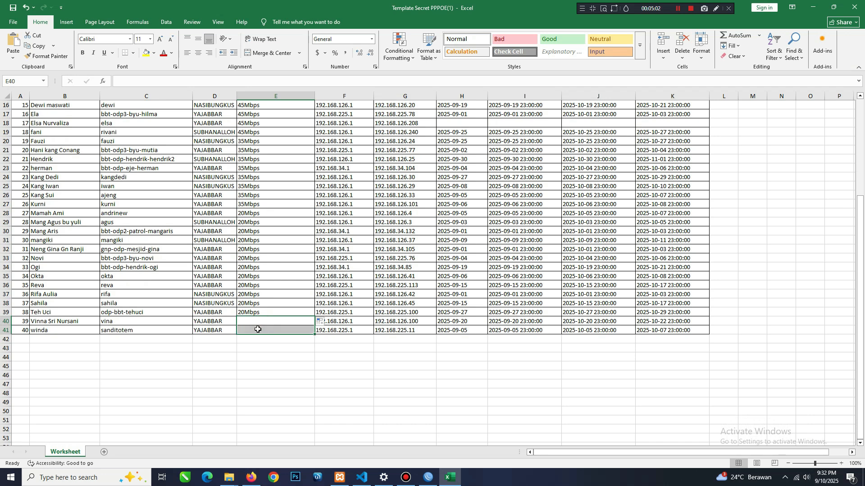
pyautogui.click(135, 81)
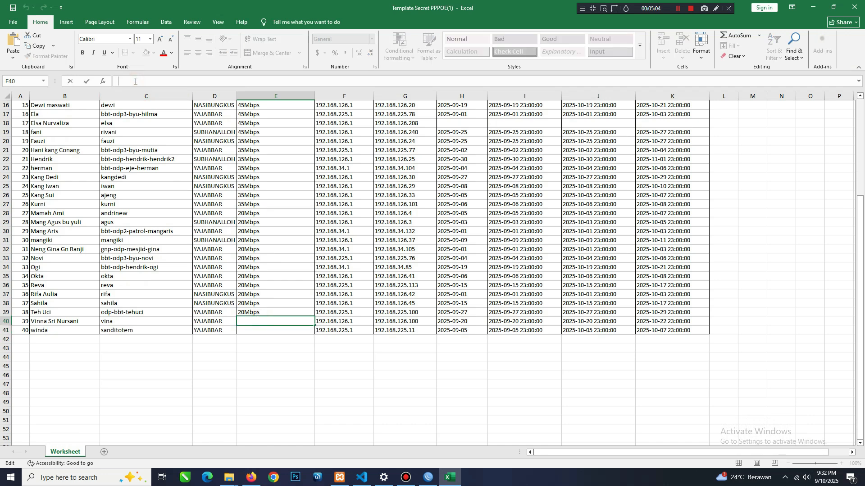
pyautogui.write('70Mbps')
pyautogui.press('Return')
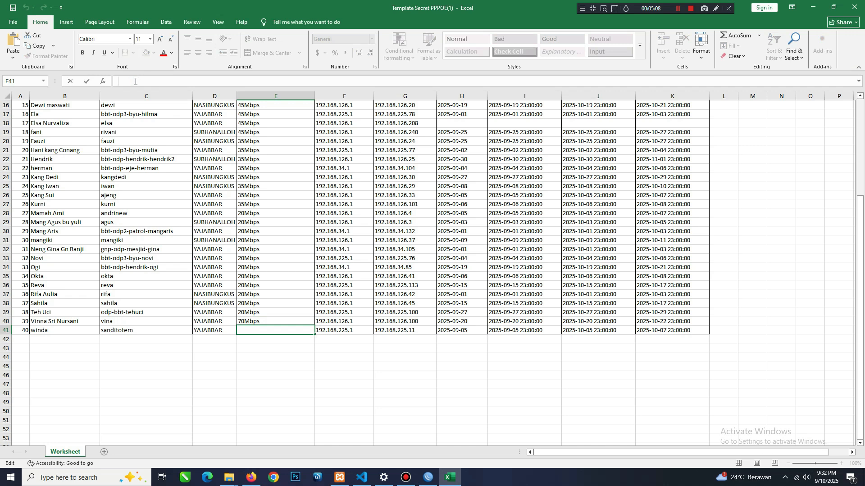
pyautogui.write('70Mbps')
pyautogui.press('Return')
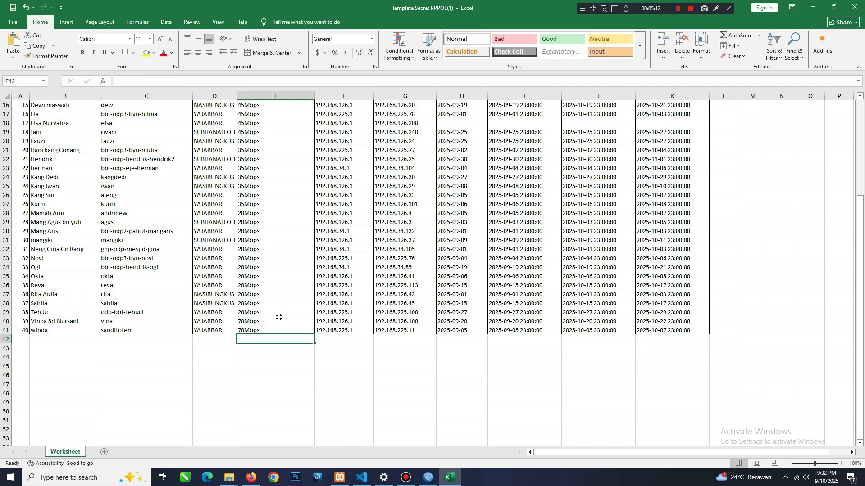
pyautogui.click(279, 320)
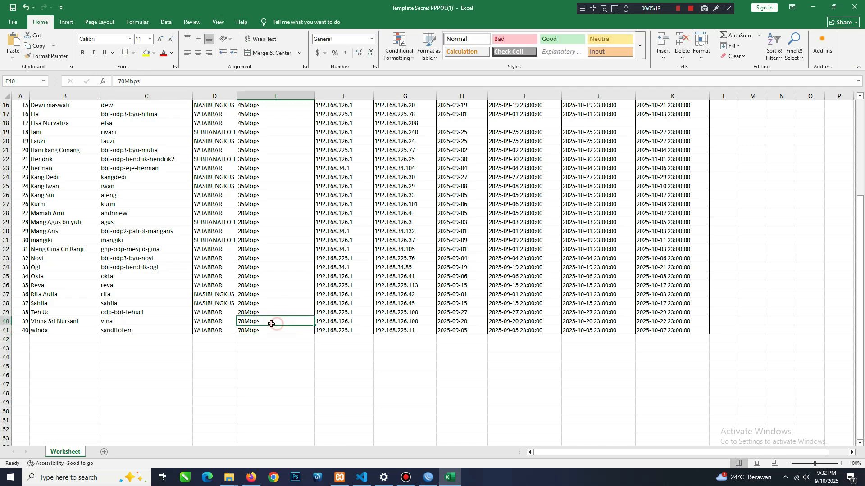
# Close the 20Mbps profile window in WinBox and return to the Excel workbook.
pyautogui.click(428, 478)
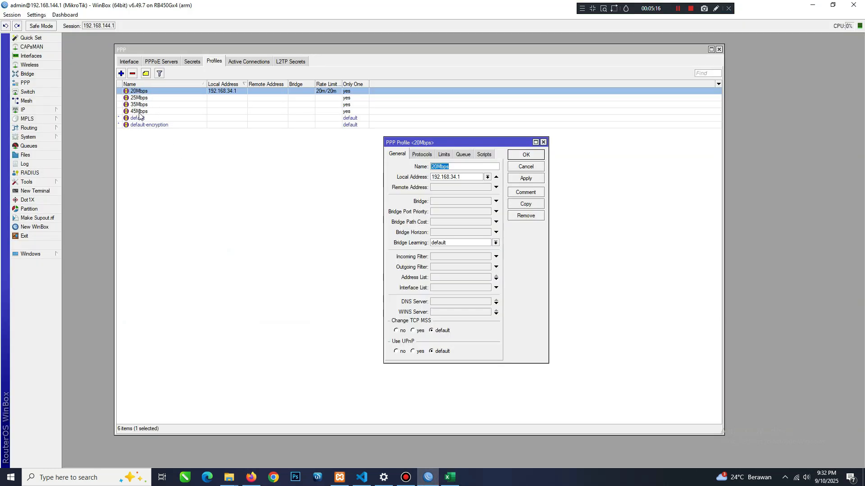
pyautogui.click(543, 155)
pyautogui.click(449, 478)
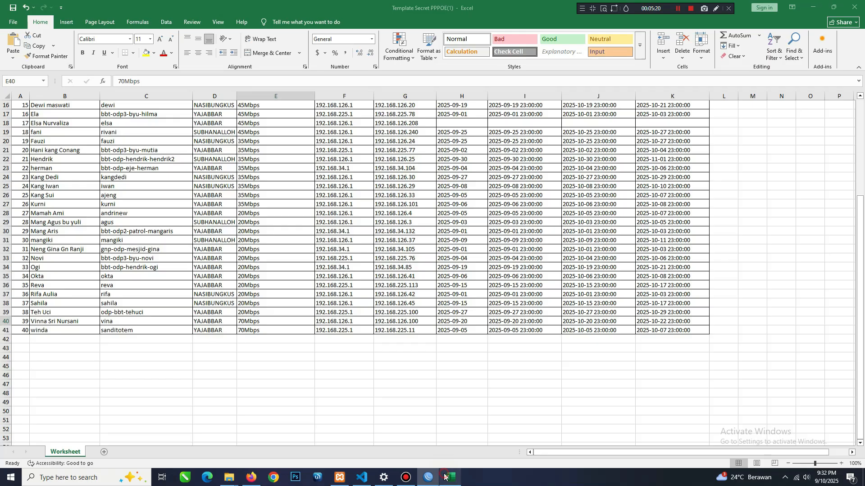
# Save the Template Secret PPPOE(1) workbook and close Excel.
pyautogui.click(12, 16)
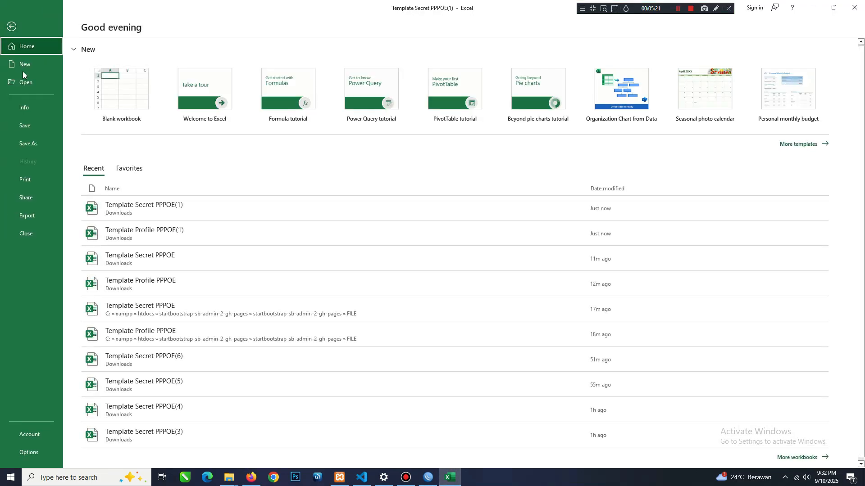
pyautogui.click(25, 123)
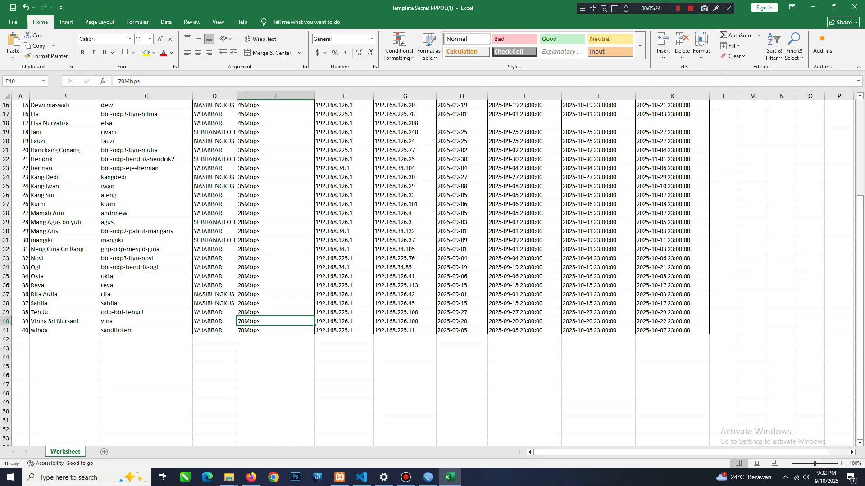
pyautogui.click(862, 5)
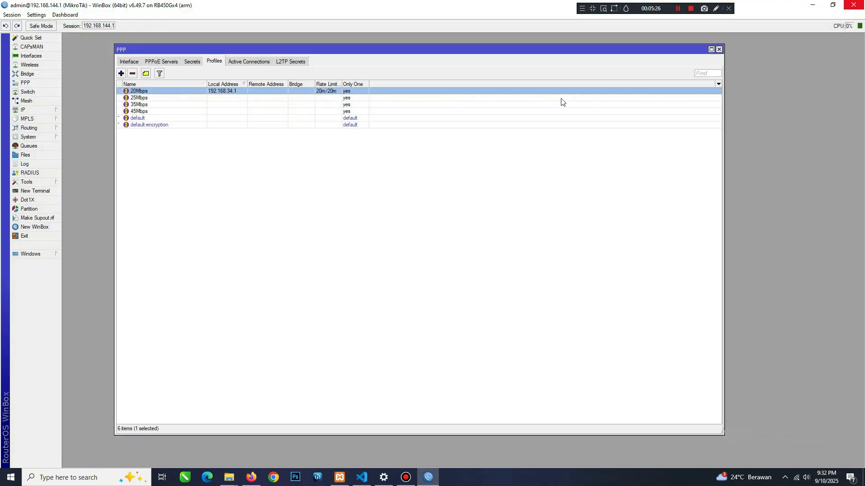
# Switch to Firefox, reload the PPP Secret page and check the Total Secrets card and the List Secrets table.
pyautogui.click(257, 478)
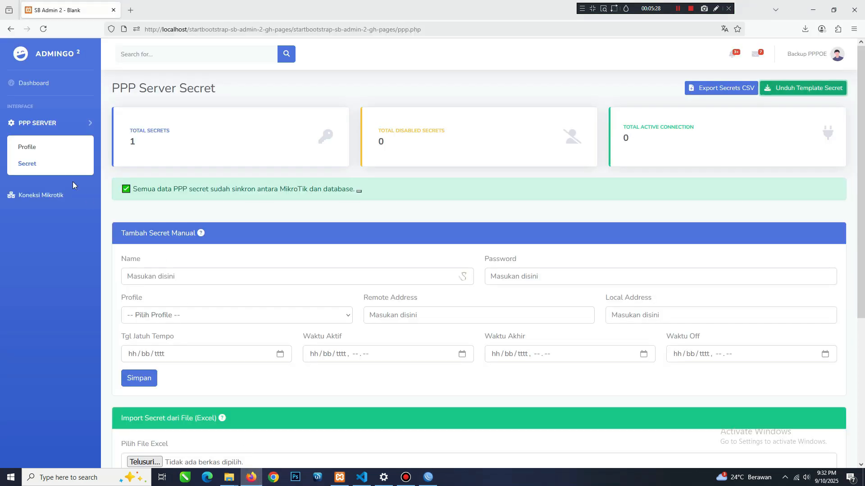
pyautogui.click(32, 163)
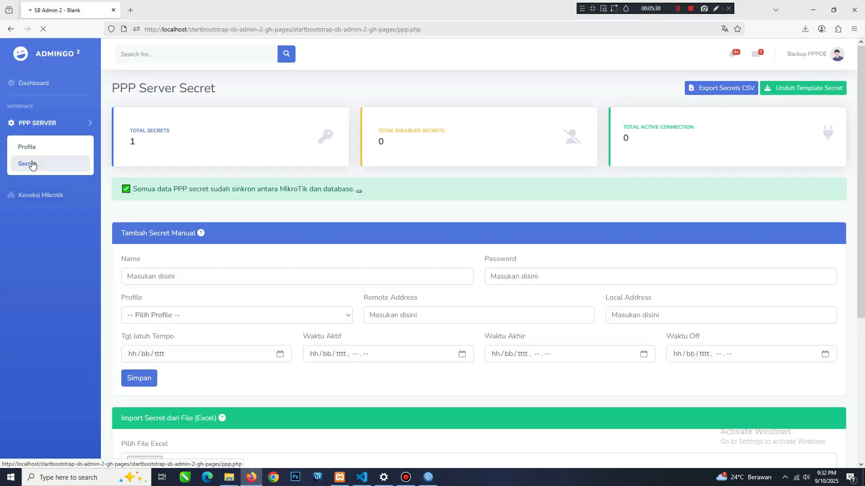
pyautogui.moveTo(130, 131); pyautogui.dragTo(173, 132)
pyautogui.moveTo(147, 141); pyautogui.dragTo(134, 142)
pyautogui.click(147, 148)
pyautogui.scroll(-5, 280, 334)
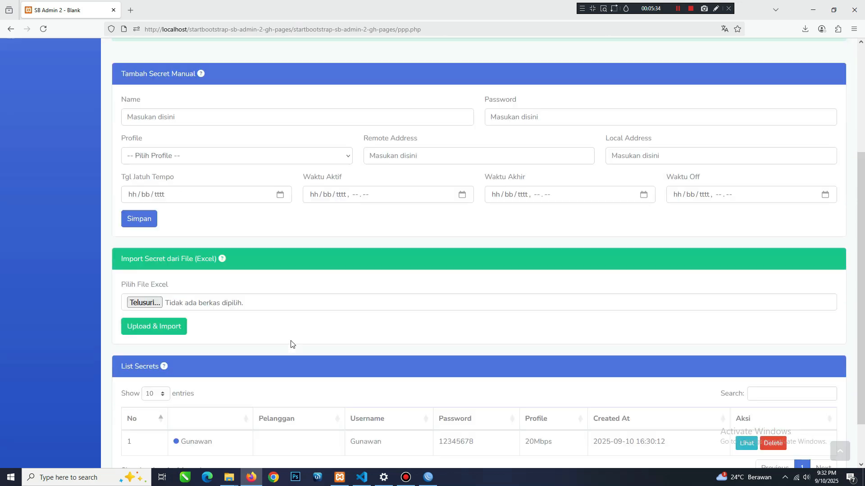
pyautogui.moveTo(185, 390); pyautogui.dragTo(241, 383)
pyautogui.click(241, 381)
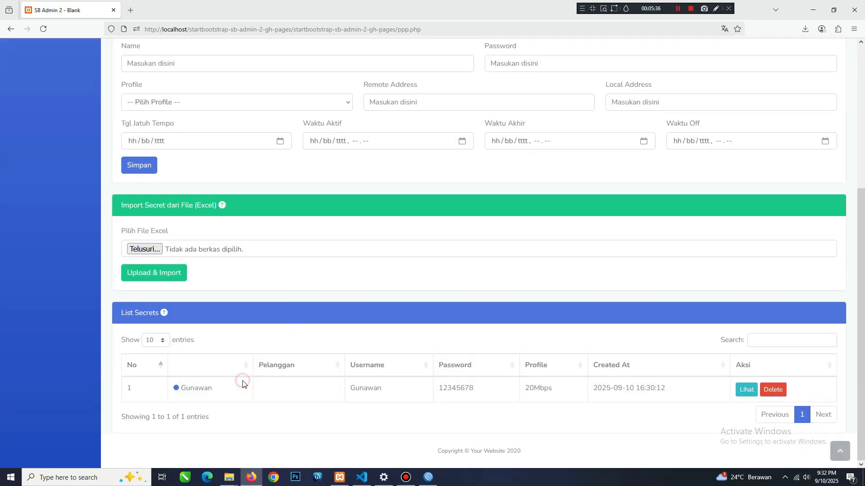
# Import the PPP secrets from Template Secret PPPOE(1).xlsx and dismiss the import notification.
pyautogui.scroll(1, 231, 376)
pyautogui.click(185, 297)
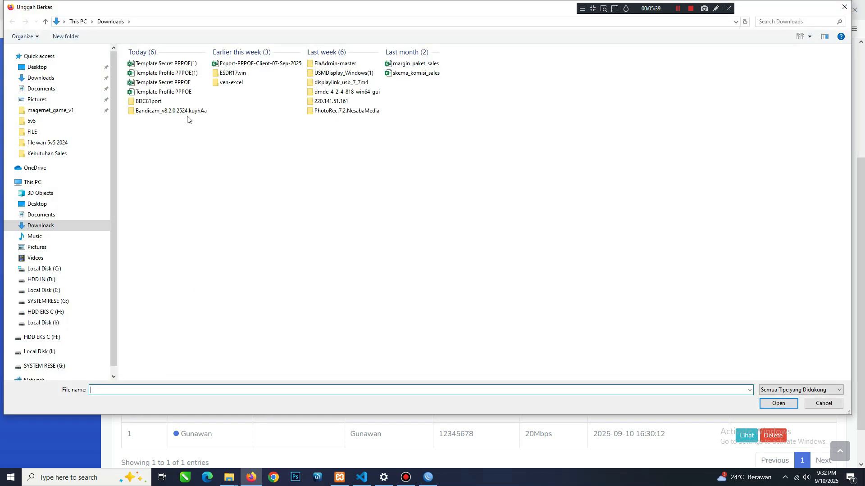
pyautogui.doubleClick(172, 64)
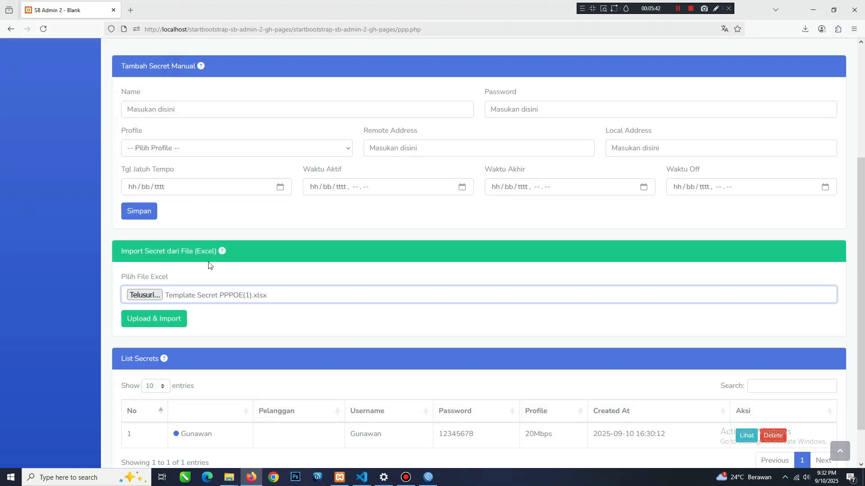
pyautogui.click(184, 320)
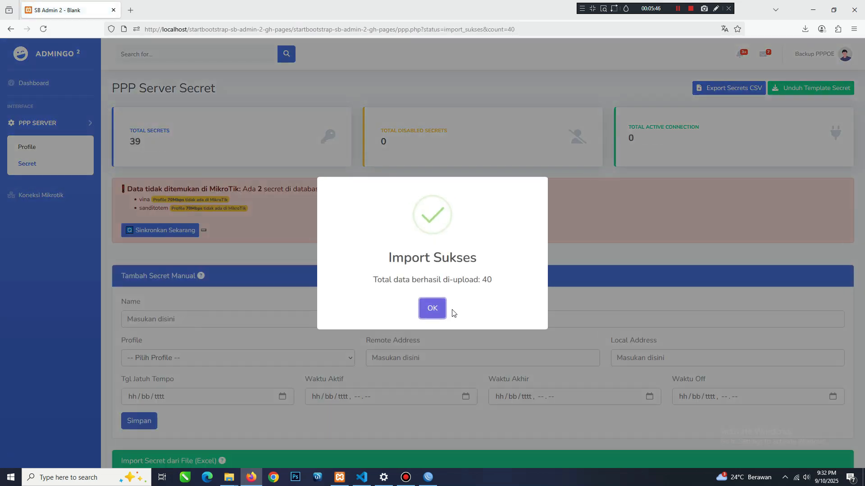
pyautogui.click(432, 309)
# Check the secret total and List Secrets table, and compare them with the PPP secrets in WinBox.
pyautogui.doubleClick(133, 143)
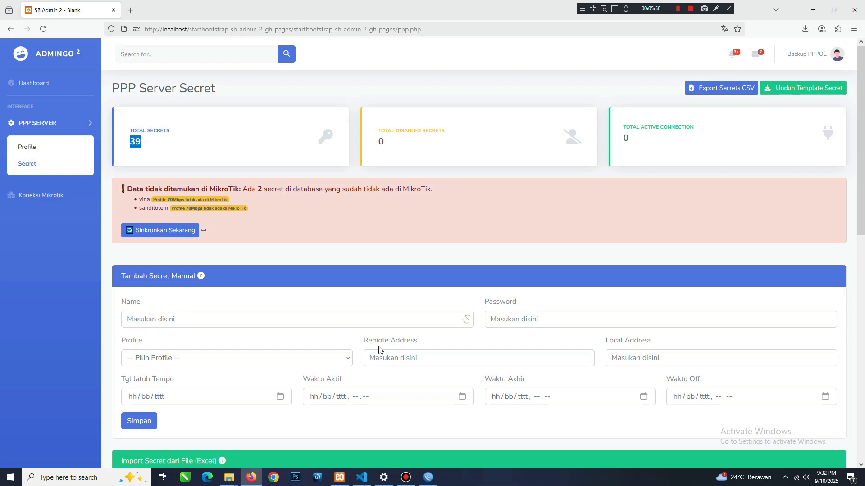
pyautogui.scroll(-10, 378, 350)
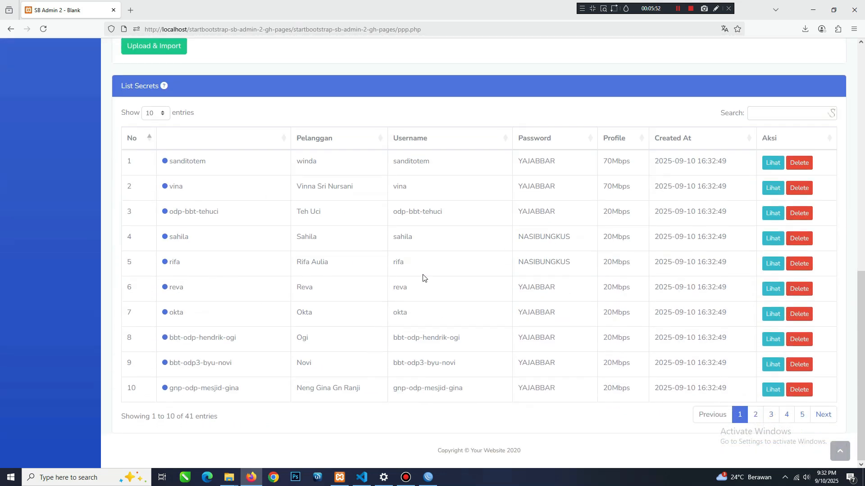
pyautogui.click(428, 477)
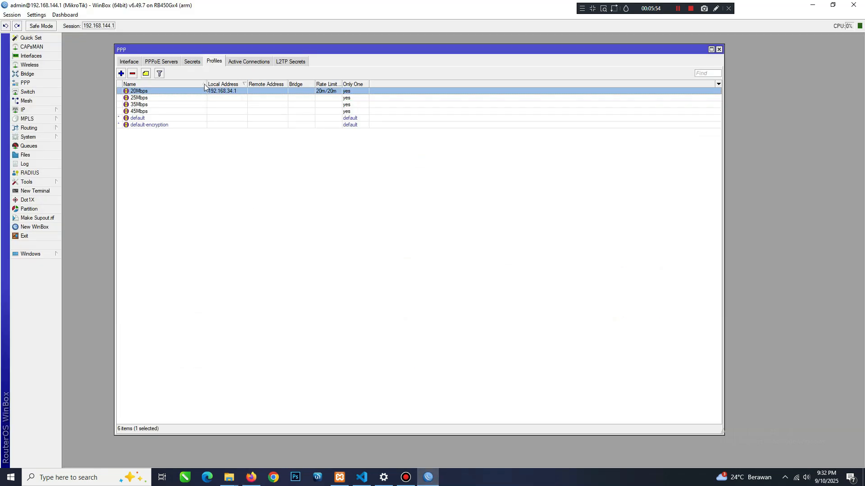
pyautogui.click(194, 62)
pyautogui.scroll(-8, 228, 227)
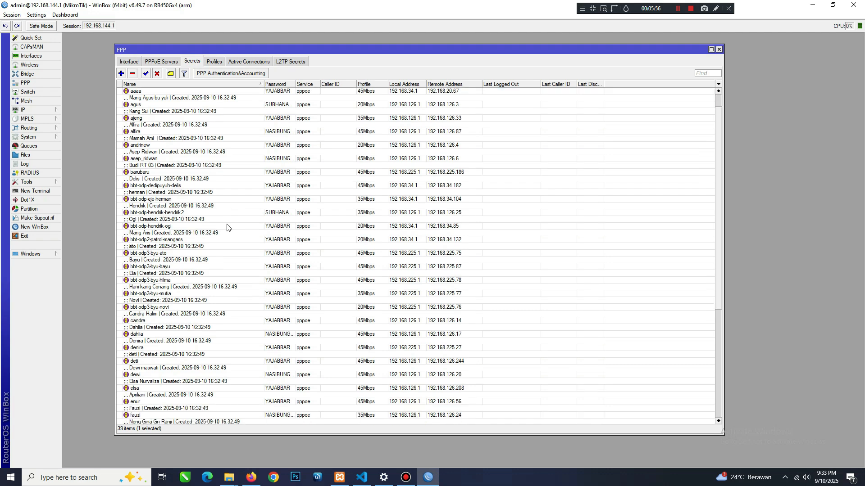
# Return to Firefox and copy the profile name 70Mbps from the missing-data alert on the PPP Secret page.
pyautogui.click(260, 477)
pyautogui.scroll(10, 285, 251)
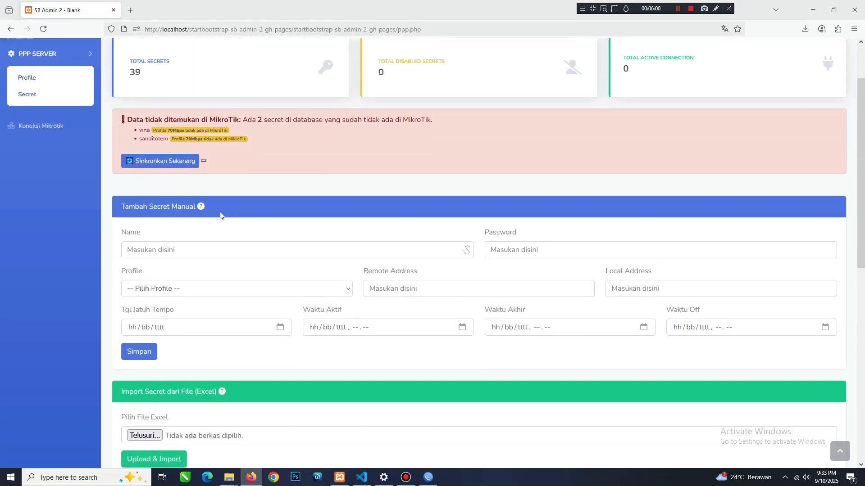
pyautogui.scroll(2, 181, 134)
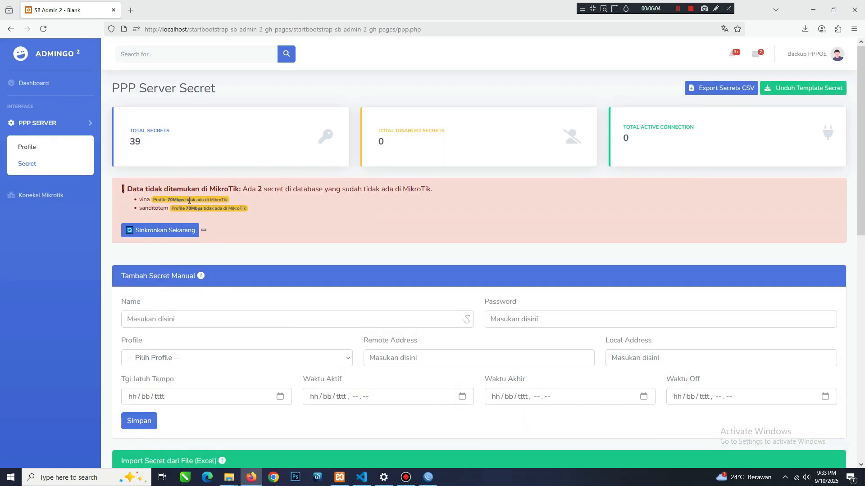
pyautogui.moveTo(169, 201); pyautogui.dragTo(185, 203)
pyautogui.hotkey('ctrl', 'c')
pyautogui.rightClick(180, 200)
pyautogui.click(191, 207)
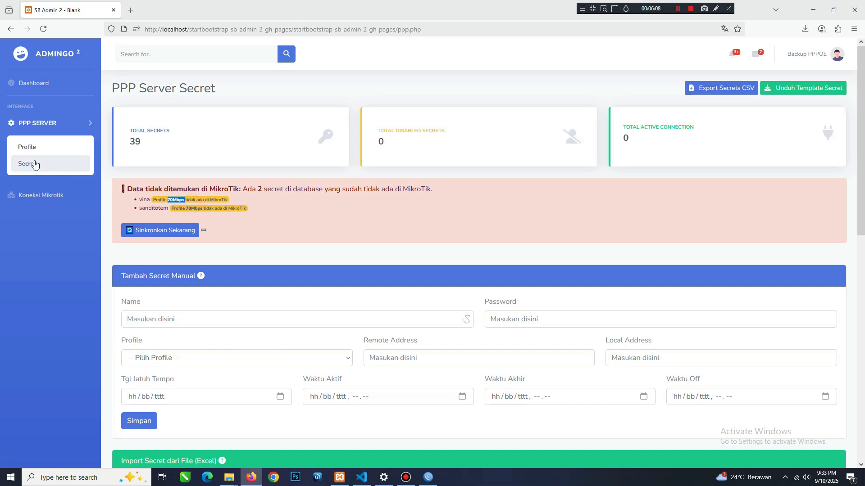
# Open the PPP Profile page and enter 70Mbps as the new profile's name, without a trailing space.
pyautogui.click(28, 148)
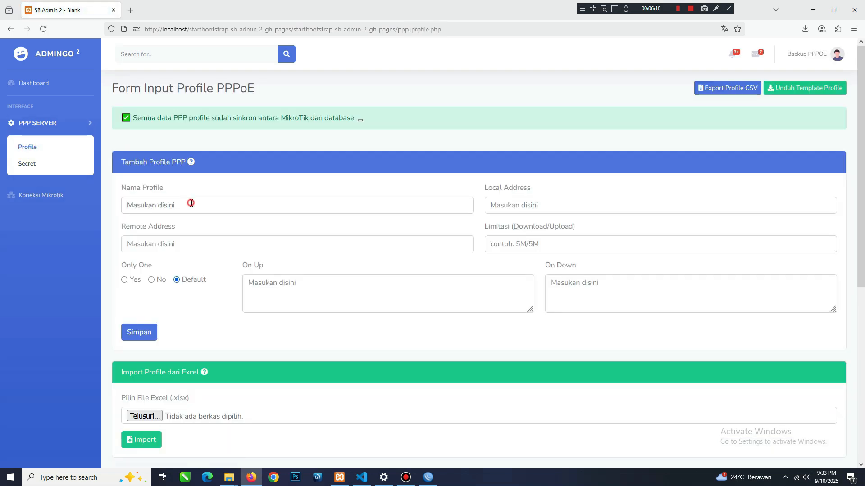
pyautogui.click(191, 203)
pyautogui.rightClick(191, 203)
pyautogui.click(223, 272)
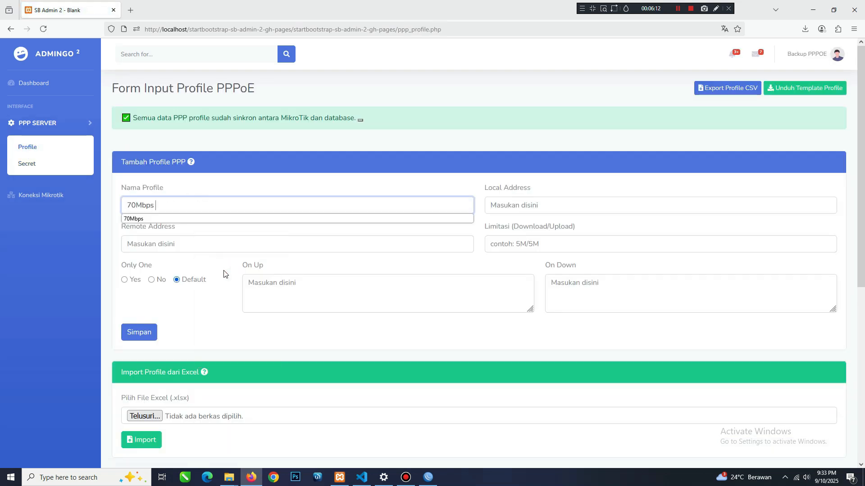
pyautogui.click(181, 204)
pyautogui.press('BackSpace')
# Set the new profile's download/upload limit to 70m/70m and Only One to Yes.
pyautogui.click(516, 249)
pyautogui.write('70')
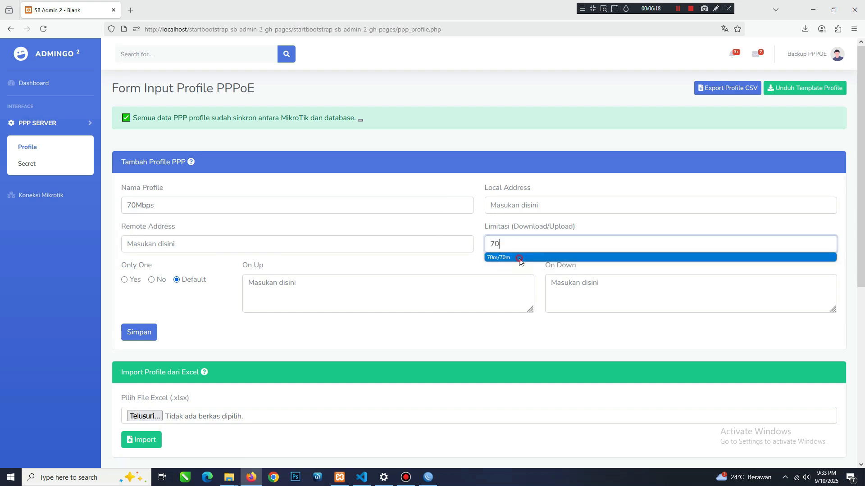
pyautogui.click(518, 257)
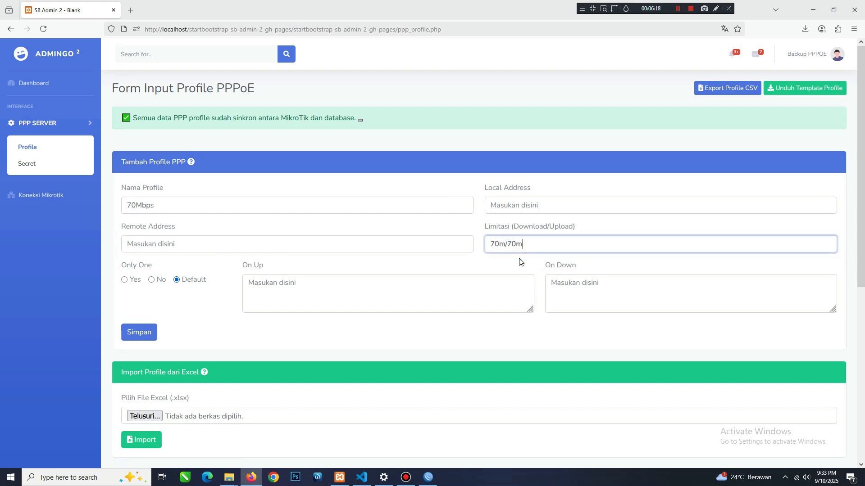
pyautogui.click(124, 280)
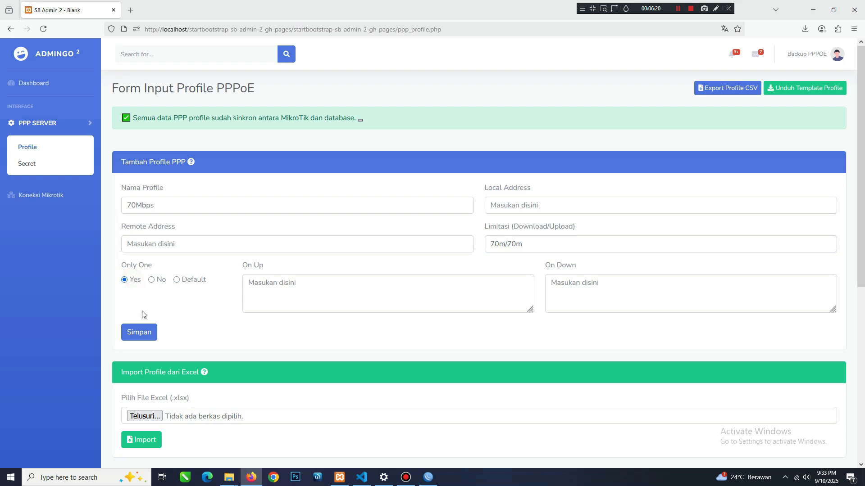
# Save the new 70Mbps profile, dismiss the confirmation, and check its entry in the List PPP Profile table.
pyautogui.click(139, 332)
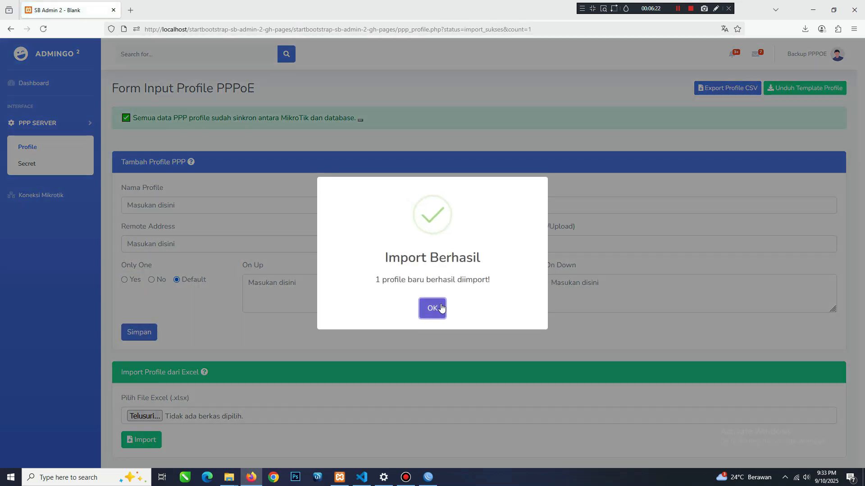
pyautogui.click(433, 306)
pyautogui.scroll(-5, 276, 317)
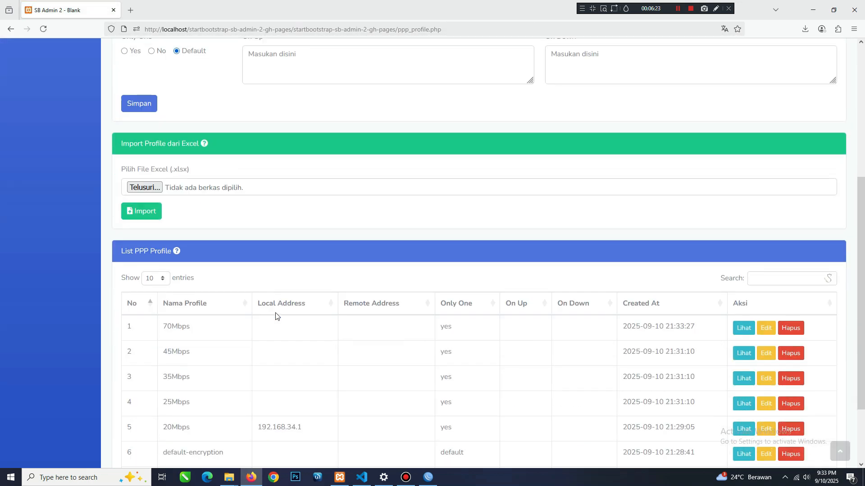
pyautogui.doubleClick(173, 323)
pyautogui.scroll(5, 187, 328)
# Open the PPP Secret page and synchronize the secrets missing from MikroTik that use the 70Mbps profile.
pyautogui.click(39, 165)
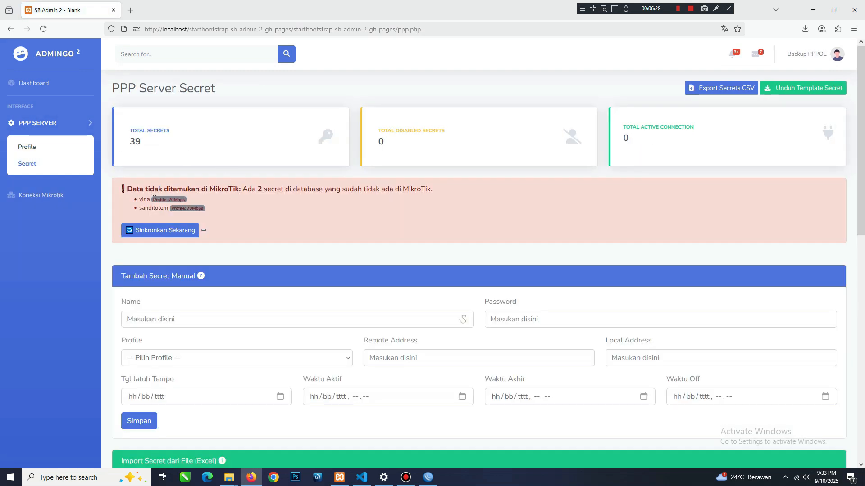
pyautogui.moveTo(154, 199); pyautogui.dragTo(169, 202)
pyautogui.click(211, 207)
pyautogui.click(165, 230)
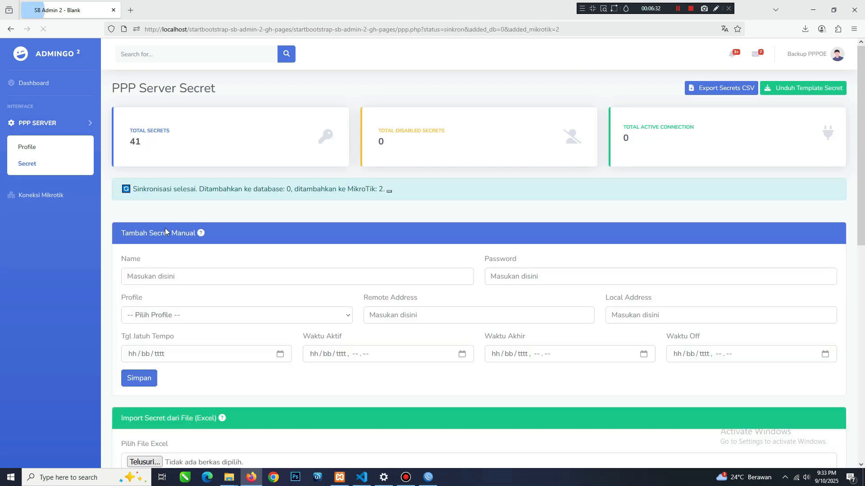
# Check the secret total, the synchronized 70Mbps entries in List Secrets, and the disabled secrets total.
pyautogui.doubleClick(134, 139)
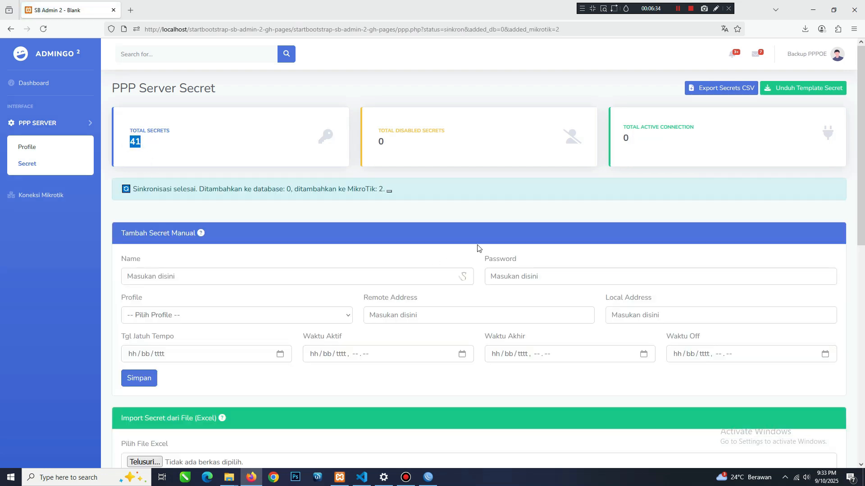
pyautogui.scroll(-5, 478, 248)
pyautogui.scroll(-3, 478, 246)
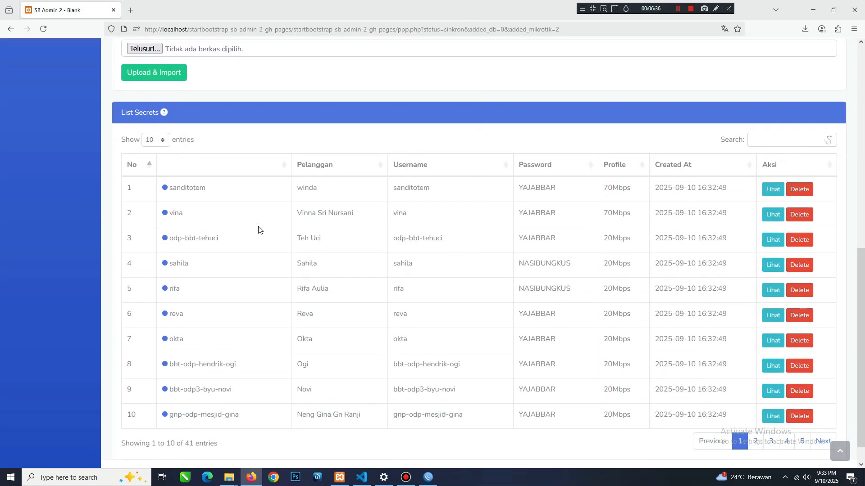
pyautogui.scroll(-1, 258, 230)
pyautogui.scroll(8, 212, 239)
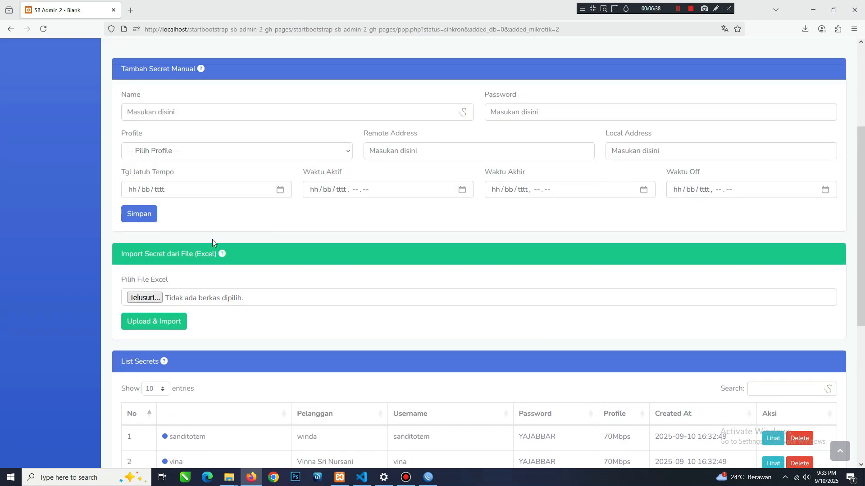
pyautogui.click(167, 134)
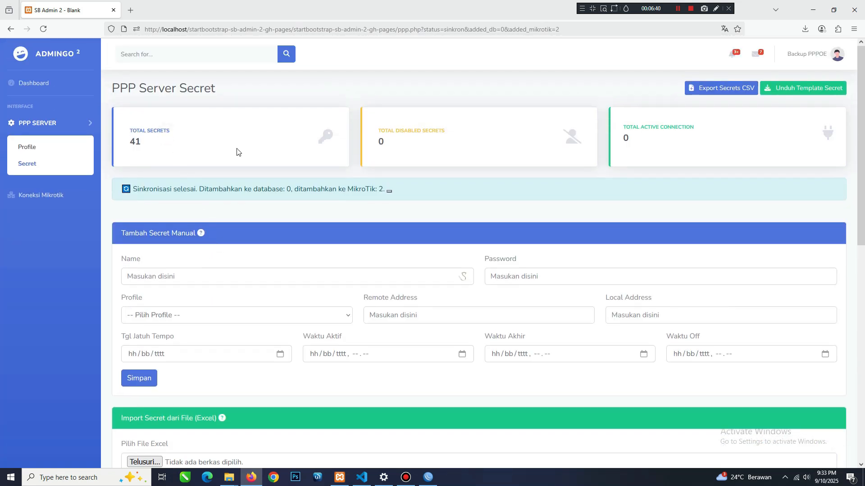
pyautogui.moveTo(380, 131); pyautogui.dragTo(446, 131)
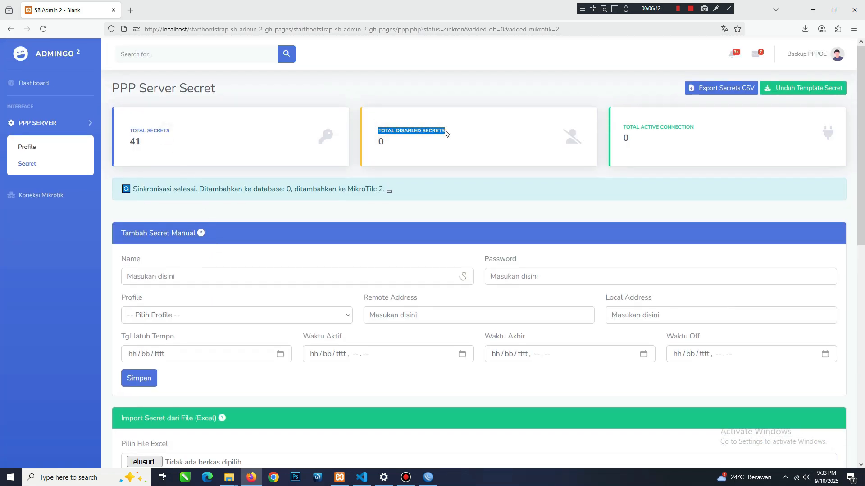
# Switch to WinBox and disable the first four secrets in the PPP Secrets list.
pyautogui.click(428, 480)
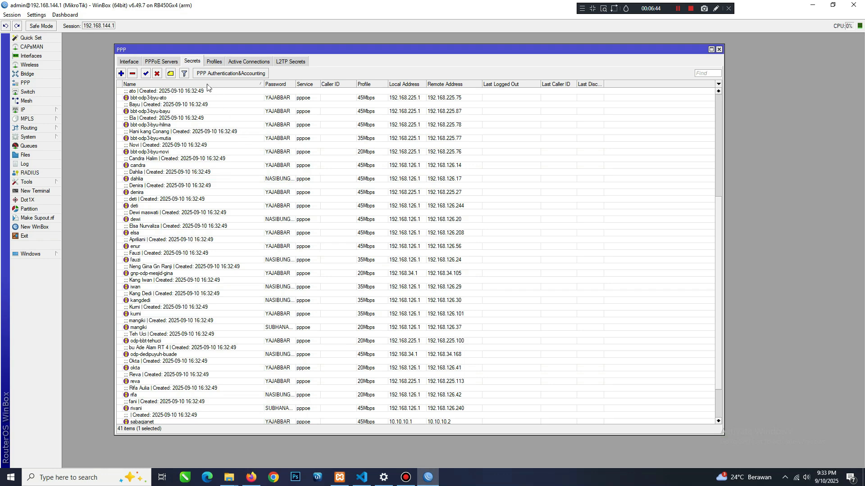
pyautogui.scroll(5, 180, 135)
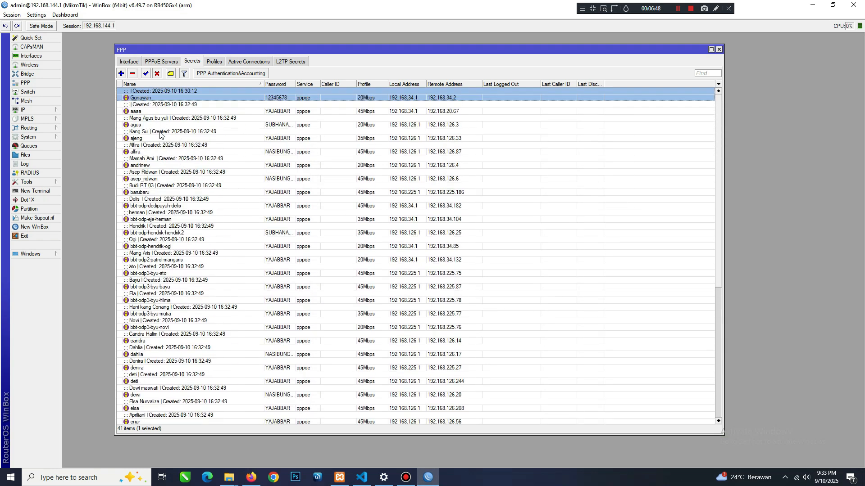
pyautogui.moveTo(165, 112); pyautogui.dragTo(169, 136)
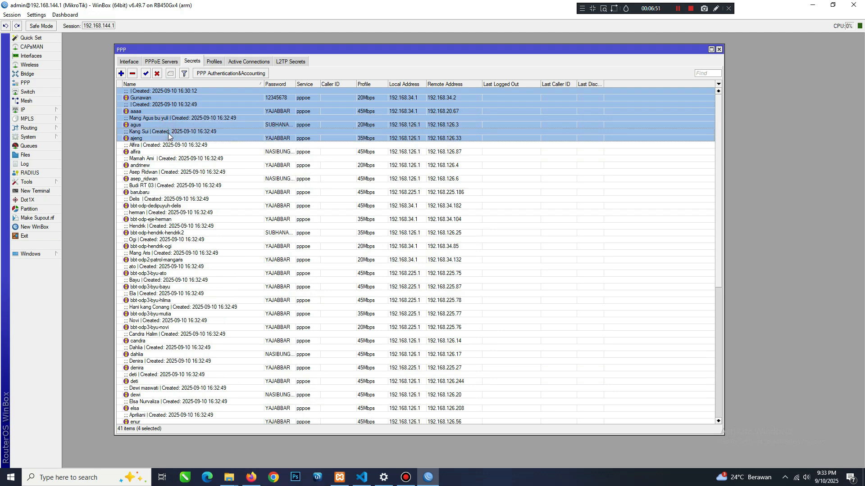
pyautogui.click(157, 77)
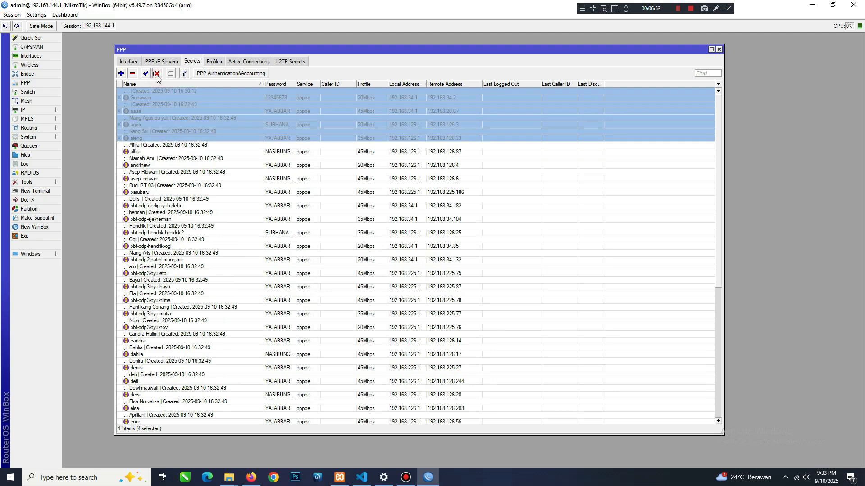
# Return to Firefox and check the Total Disabled Secrets counter on the PPP Secret page.
pyautogui.click(251, 476)
pyautogui.click(463, 146)
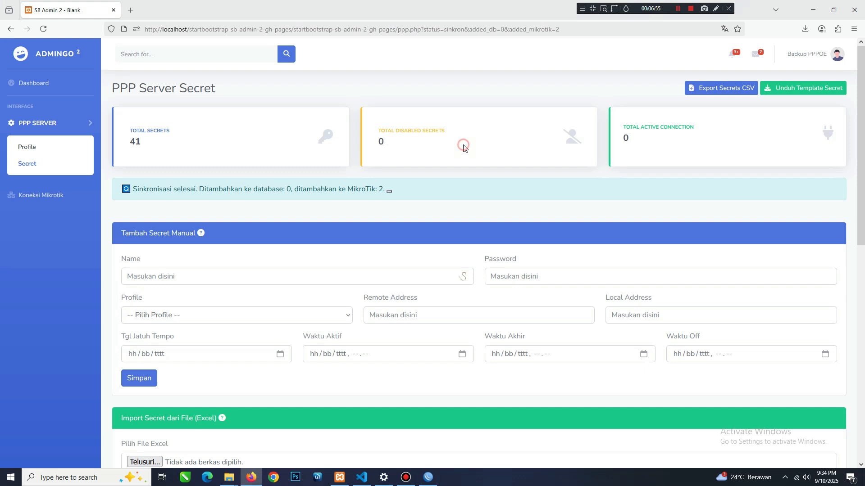
pyautogui.doubleClick(381, 142)
pyautogui.click(386, 154)
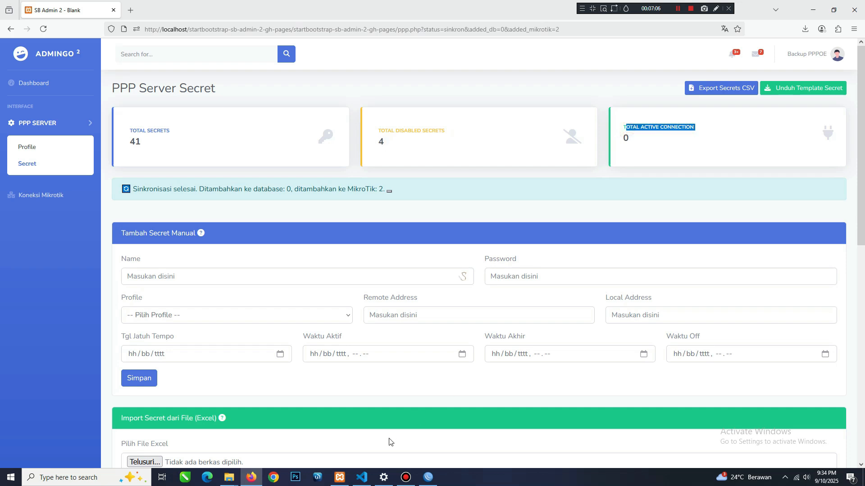
# Check the PPP active connections in WinBox against Admingo's total, and return to Firefox to view the Dashboard.
pyautogui.click(428, 478)
pyautogui.click(231, 62)
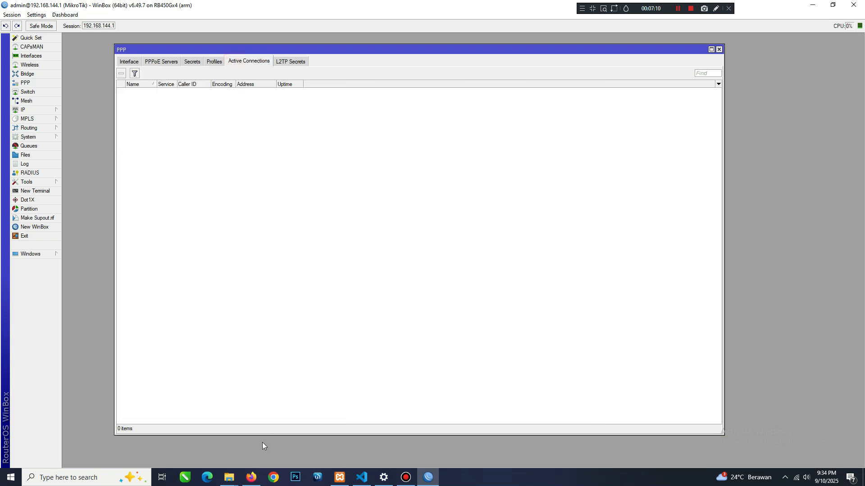
pyautogui.click(251, 477)
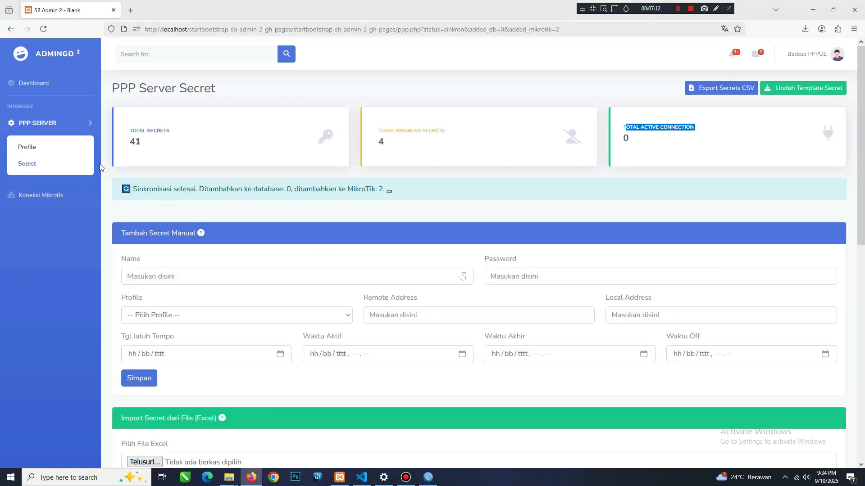
pyautogui.click(24, 83)
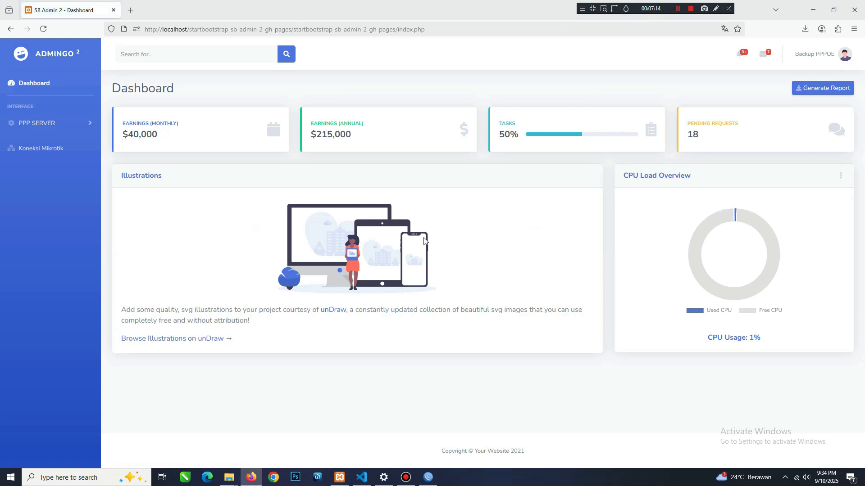